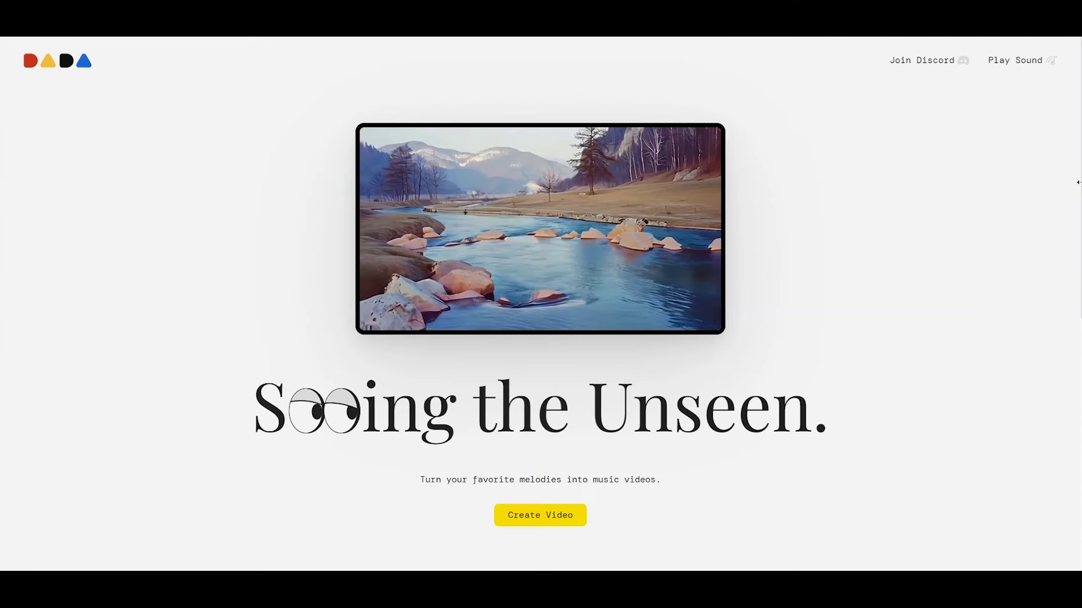
Join the Noisee Discord server through the invitation link on the Noisee homepage
{"action": "scroll", "coordinate": [1031, 205], "scroll_direction": "down", "scroll_amount": 8}
{"action": "scroll", "coordinate": [1032, 206], "scroll_direction": "up", "scroll_amount": 6}
{"action": "scroll", "coordinate": [1033, 206], "scroll_direction": "up", "scroll_amount": 3}
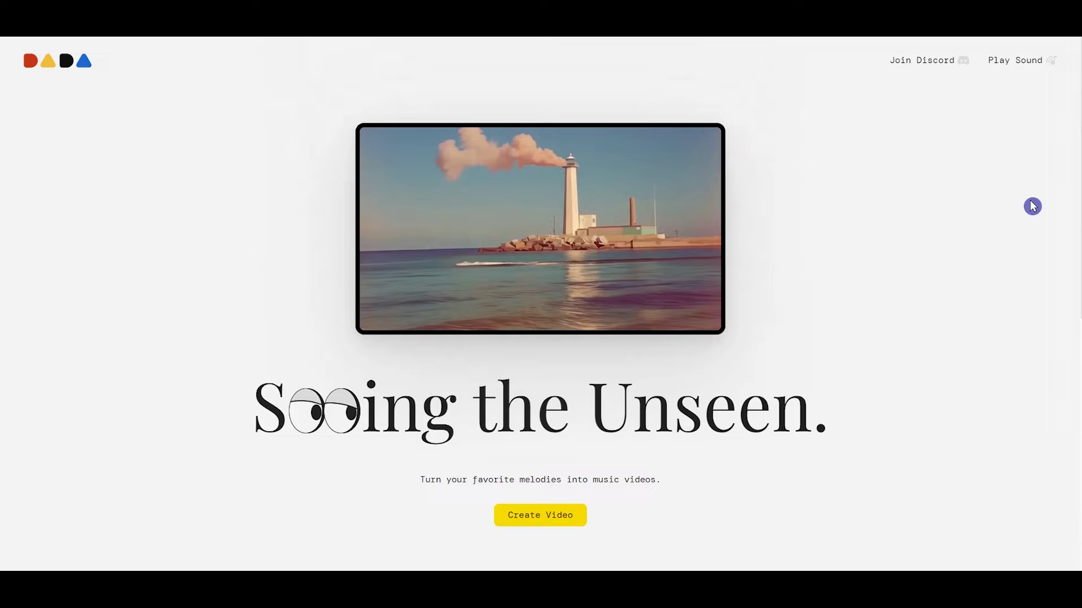
{"action": "left_click", "coordinate": [925, 63]}
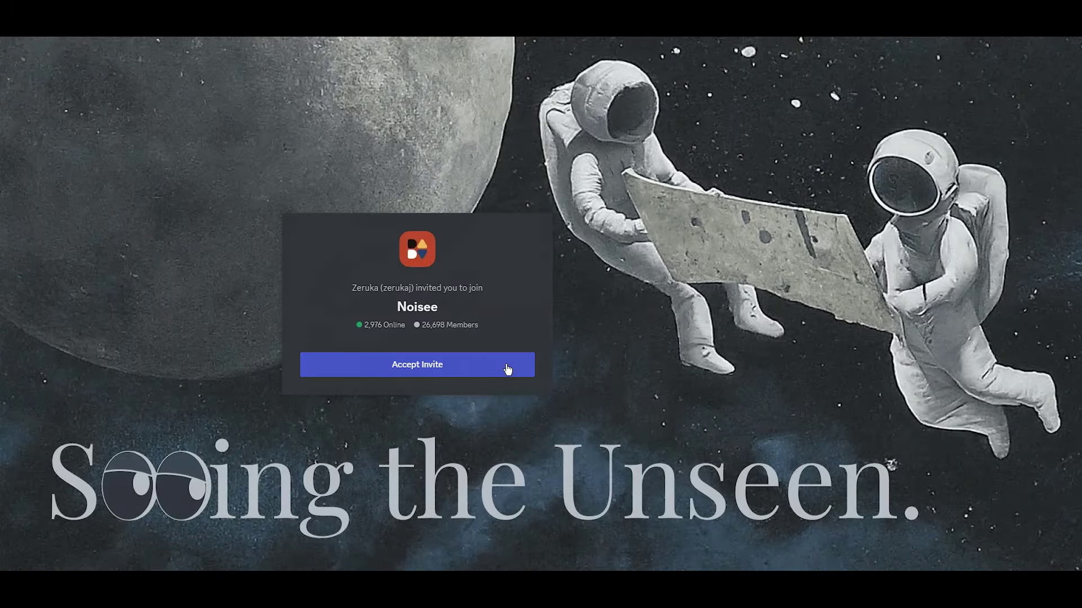
{"action": "left_click", "coordinate": [503, 369]}
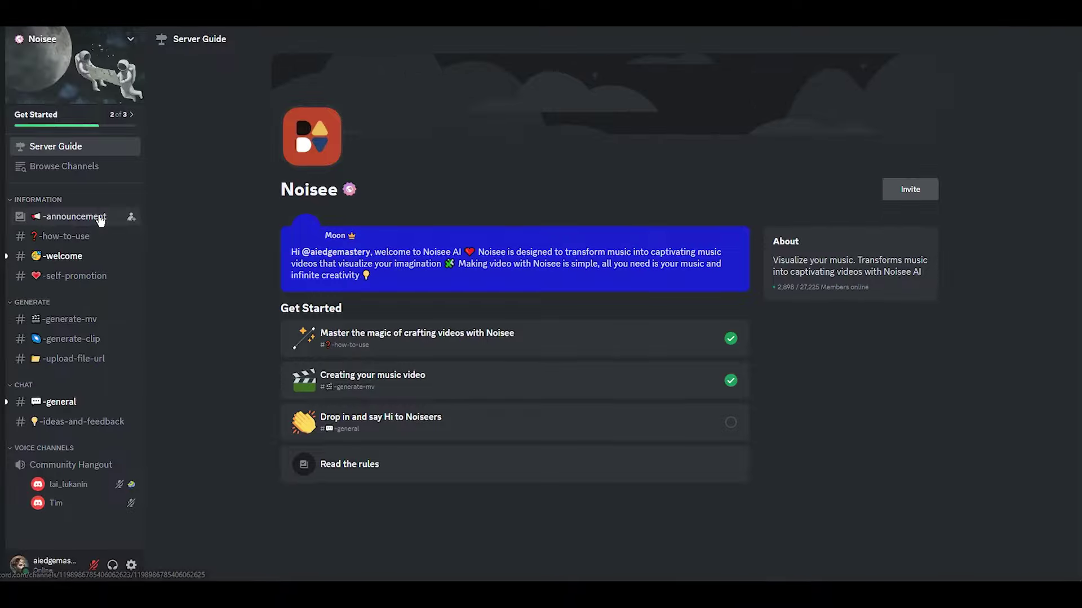
Open the how-to-use channel and read the three-step instructions for making a music video
{"action": "left_click", "coordinate": [100, 220]}
{"action": "left_click", "coordinate": [96, 237]}
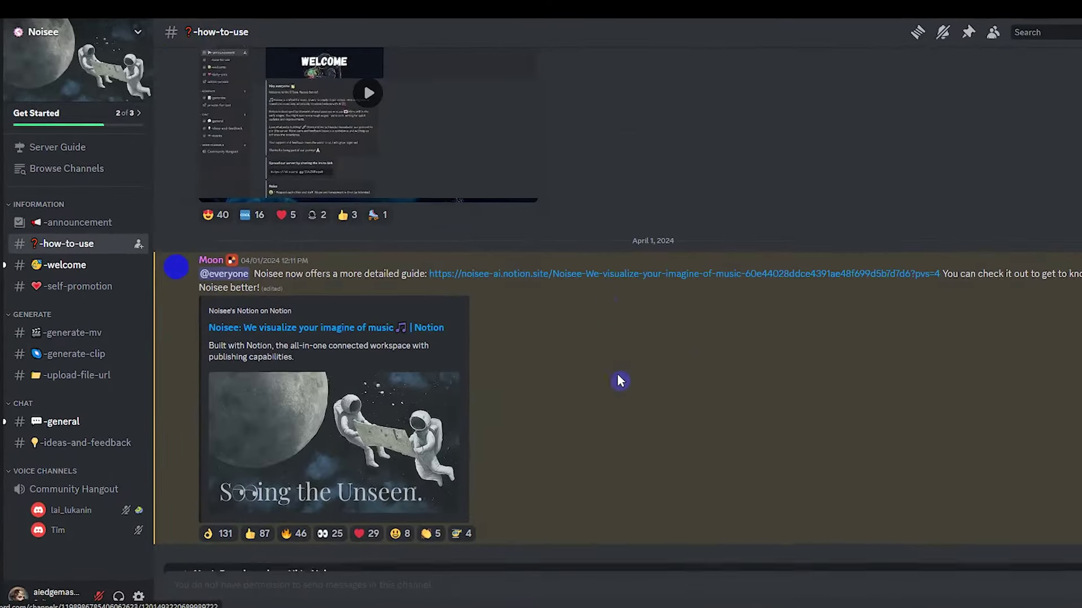
{"action": "scroll", "coordinate": [637, 386], "scroll_direction": "up", "scroll_amount": 7}
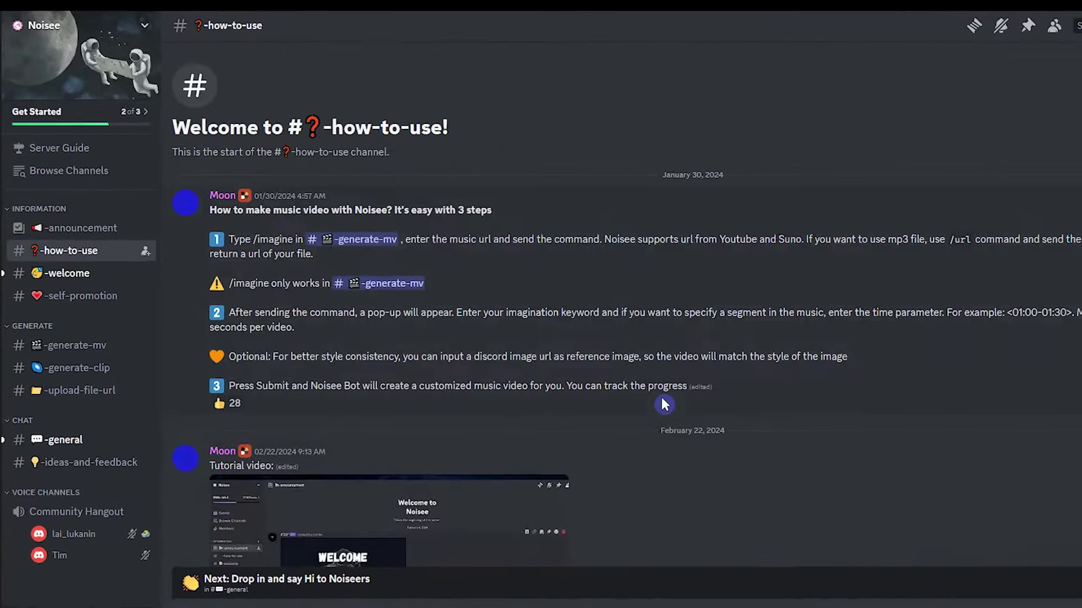
{"action": "scroll", "coordinate": [660, 394], "scroll_direction": "down", "scroll_amount": 3}
{"action": "scroll", "coordinate": [675, 408], "scroll_direction": "down", "scroll_amount": 5}
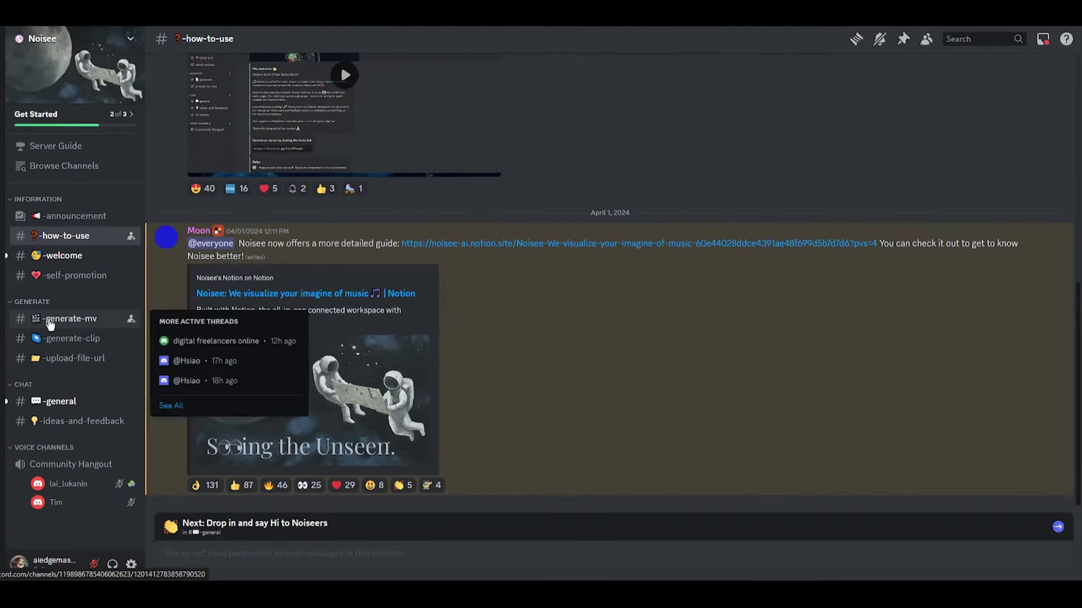
Look through the generate-mv, generate-clip and upload-file-url channels, playing the western train ambush sample clip
{"action": "left_click", "coordinate": [76, 318]}
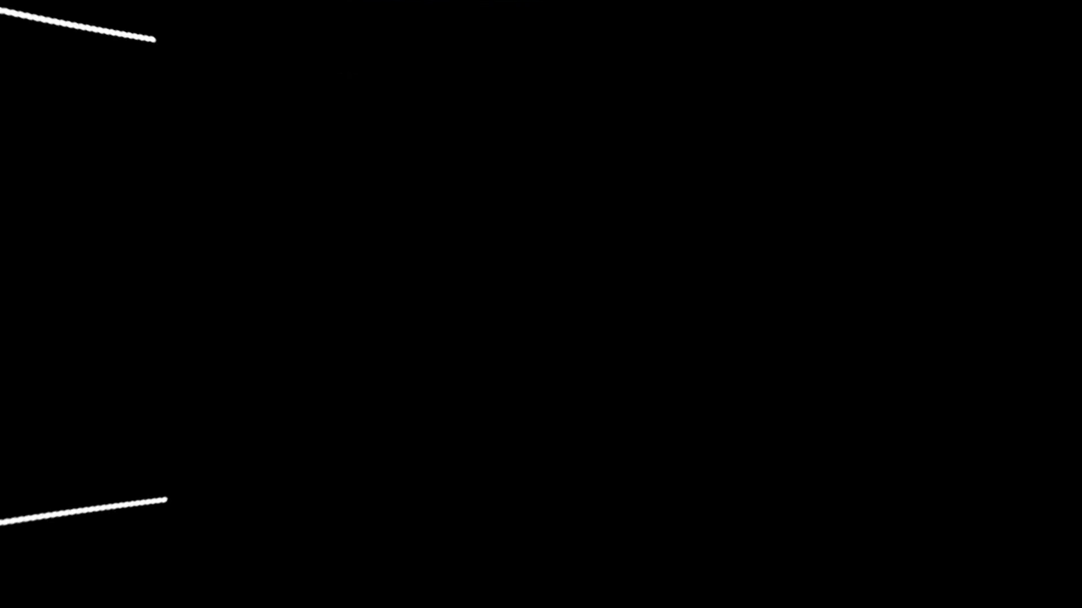
{"action": "left_click", "coordinate": [121, 297]}
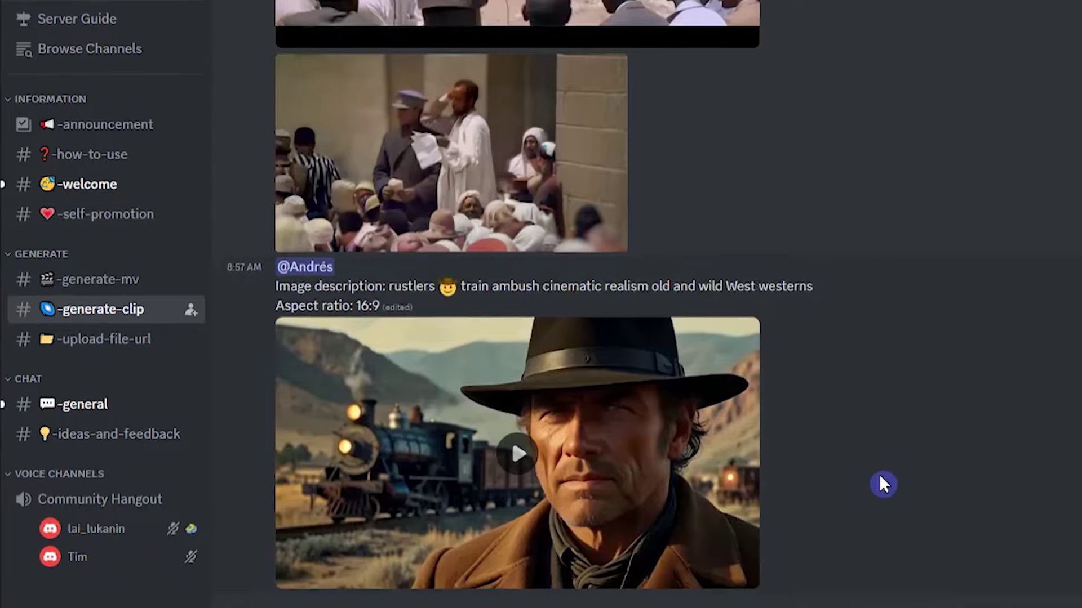
{"action": "left_click", "coordinate": [517, 454]}
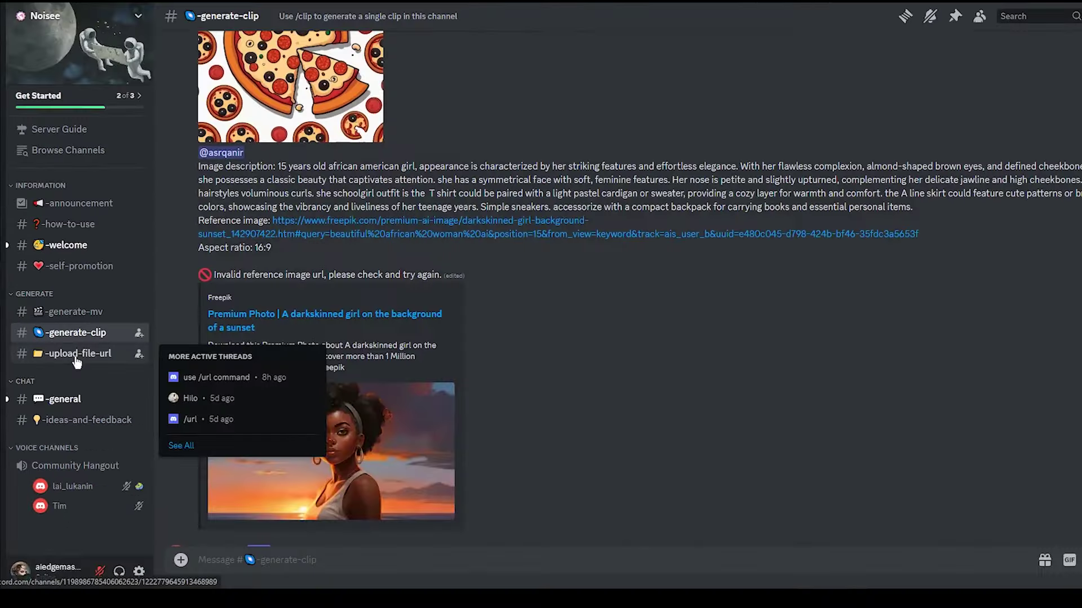
{"action": "left_click", "coordinate": [107, 339]}
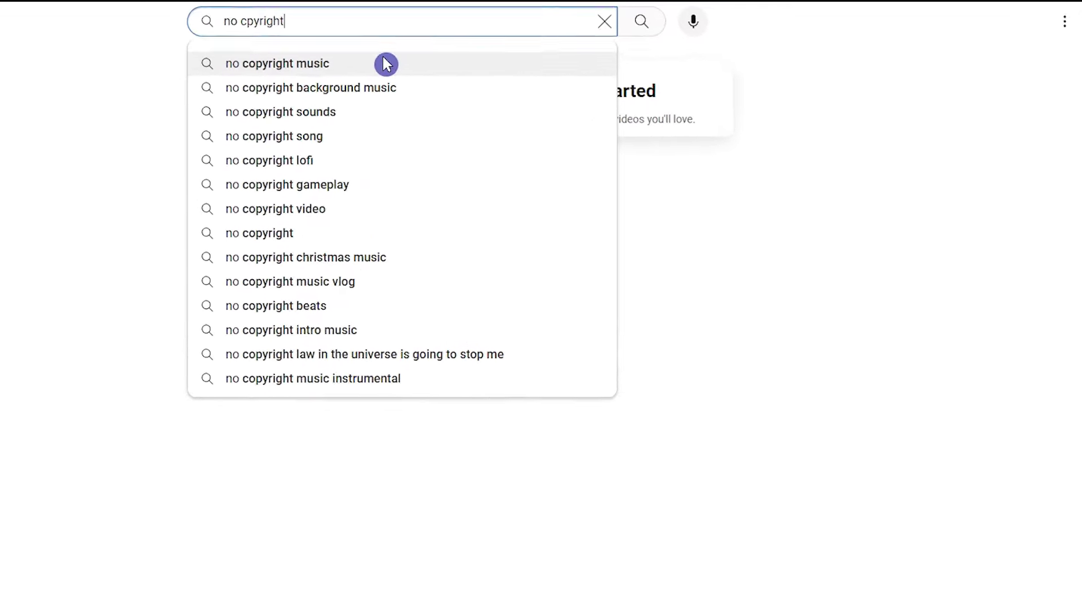
Find no copyright music on YouTube and browse the videos of the Tunetank channel
{"action": "left_click", "coordinate": [409, 53]}
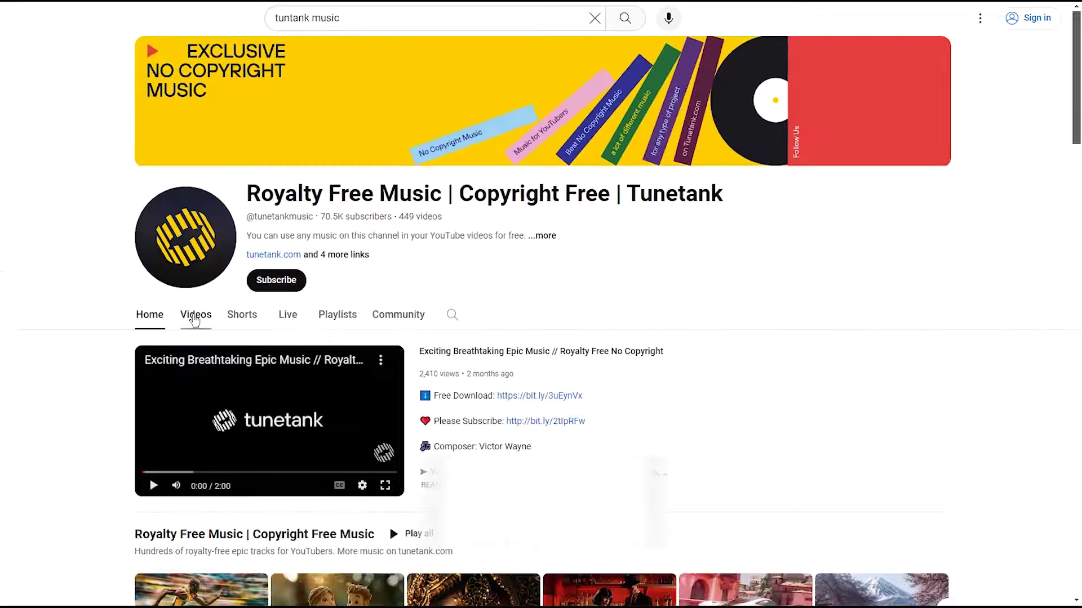
{"action": "left_click", "coordinate": [193, 314]}
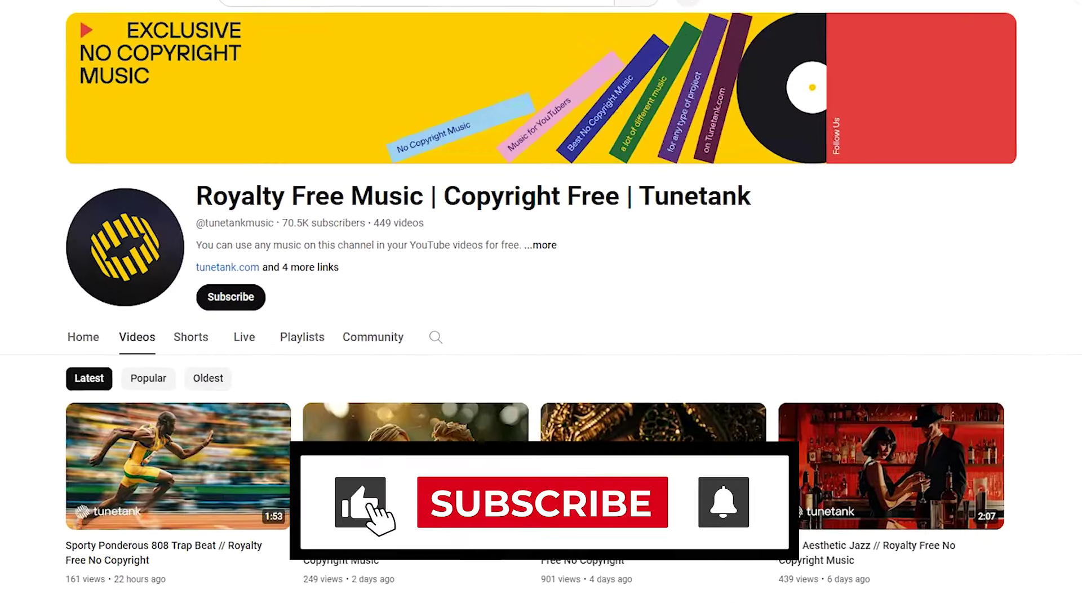
{"action": "scroll", "coordinate": [541, 304], "scroll_direction": "down", "scroll_amount": 15}
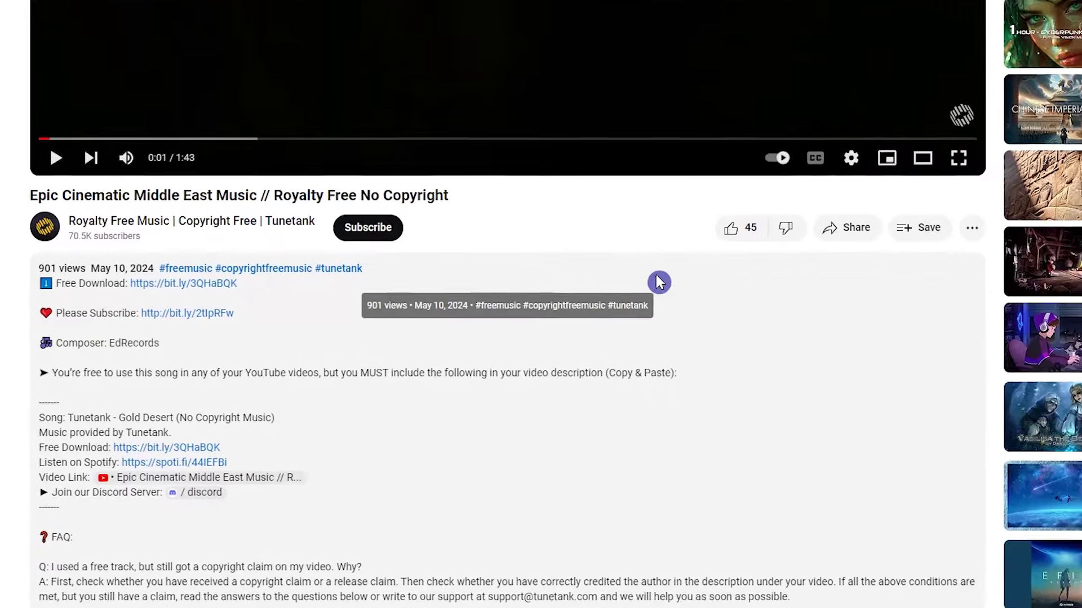
Read the usage and attribution terms in the description of "Epic Cinematic Middle East Music"
{"action": "scroll", "coordinate": [573, 215], "scroll_direction": "down", "scroll_amount": 3}
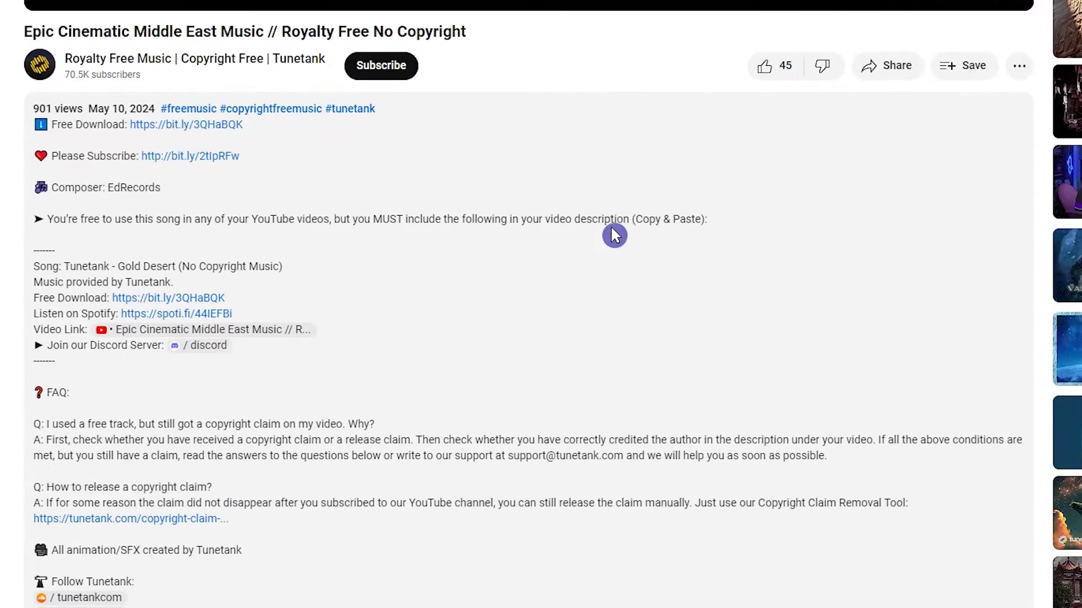
{"action": "scroll", "coordinate": [804, 303], "scroll_direction": "down", "scroll_amount": 4}
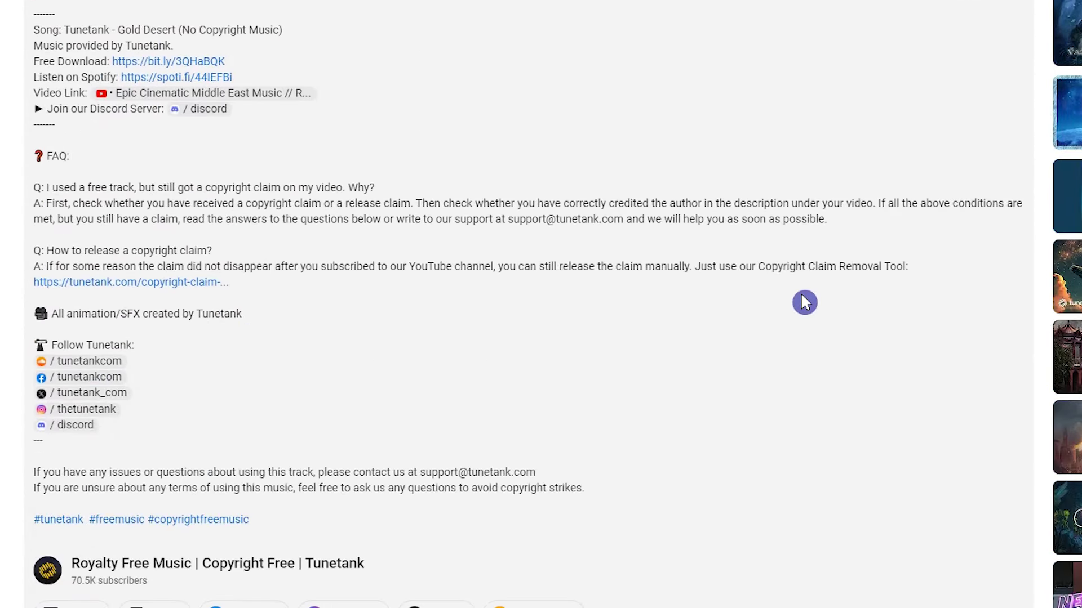
{"action": "scroll", "coordinate": [591, 232], "scroll_direction": "down", "scroll_amount": 1}
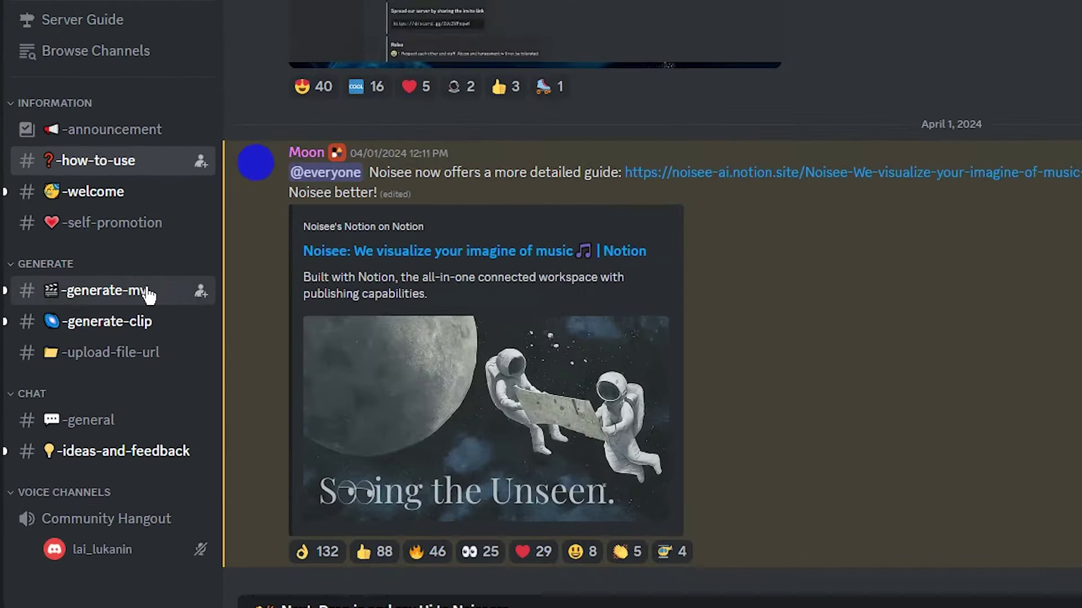
Switch back to Discord and start an /imagine command in the generate-mv channel
{"action": "left_click", "coordinate": [148, 291]}
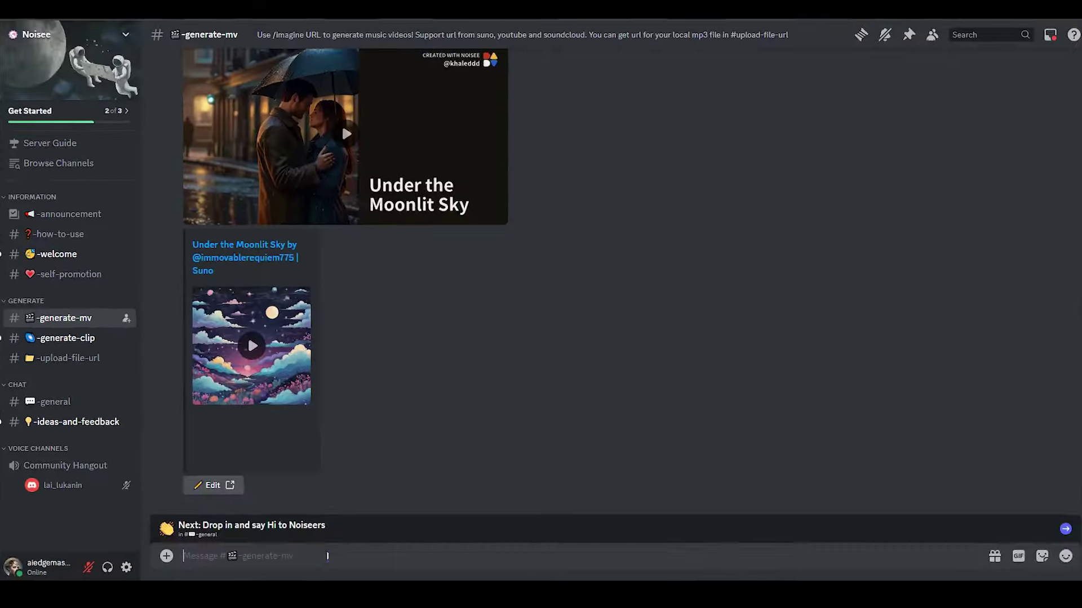
{"action": "type", "text": "/imag"}
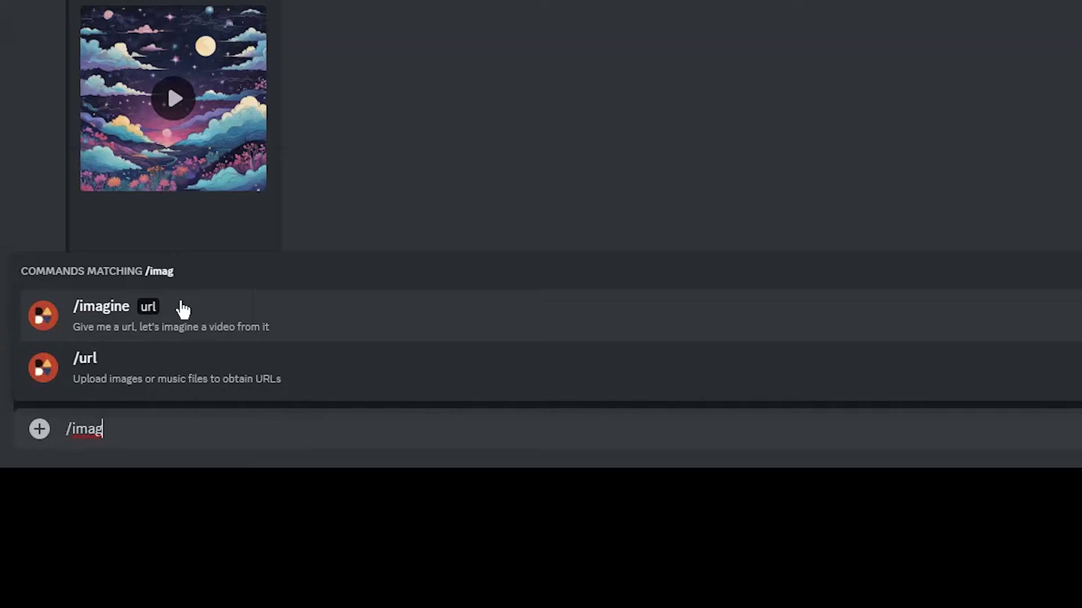
{"action": "left_click", "coordinate": [182, 308]}
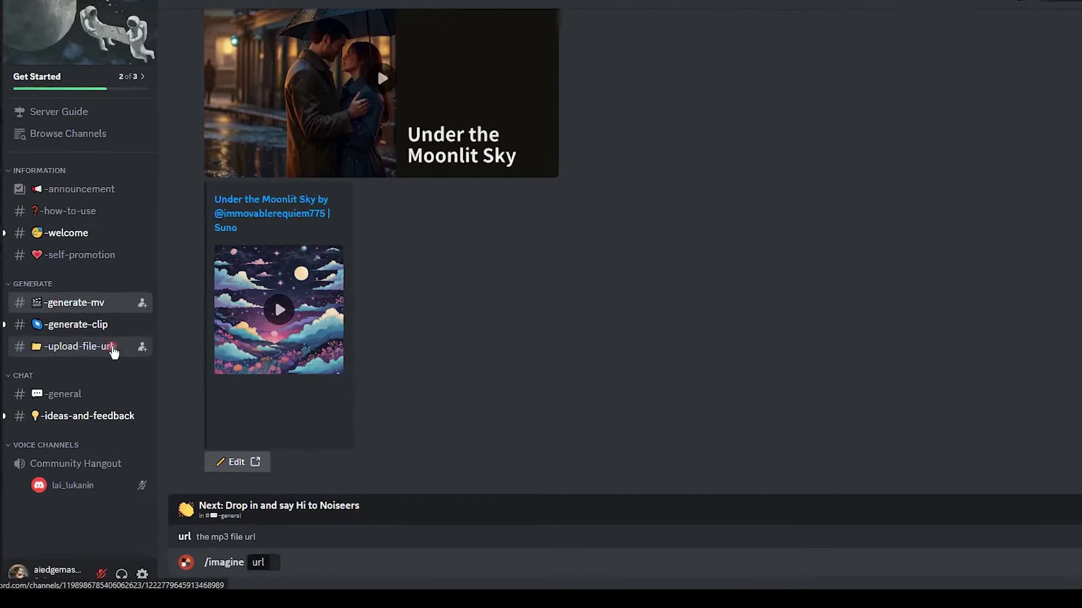
Upload test.mp3 with the /url command in the upload-file-url channel to obtain its link
{"action": "left_click", "coordinate": [104, 363]}
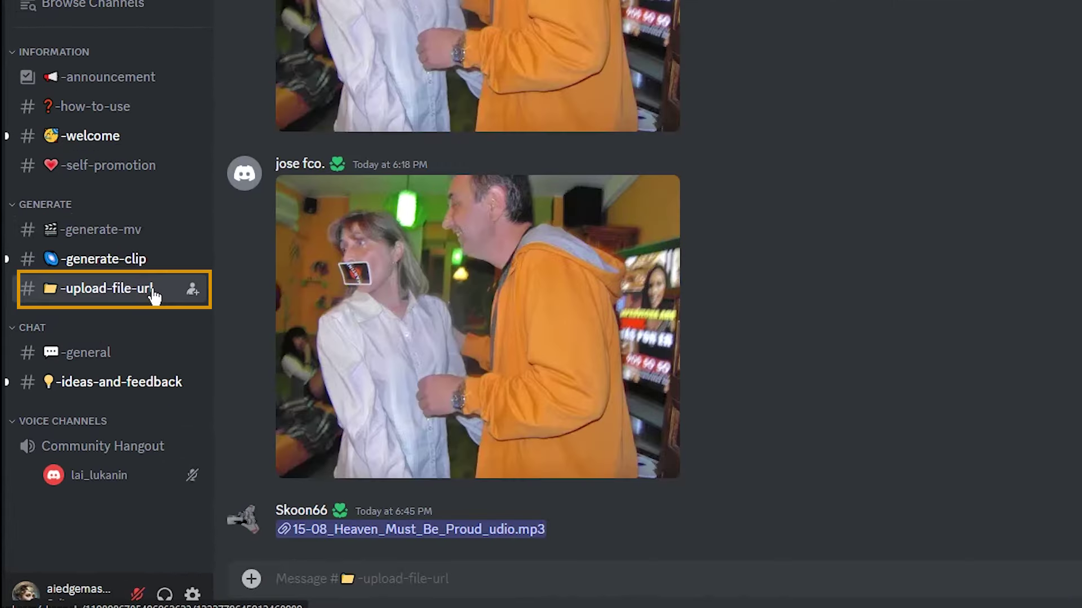
{"action": "left_click", "coordinate": [496, 565]}
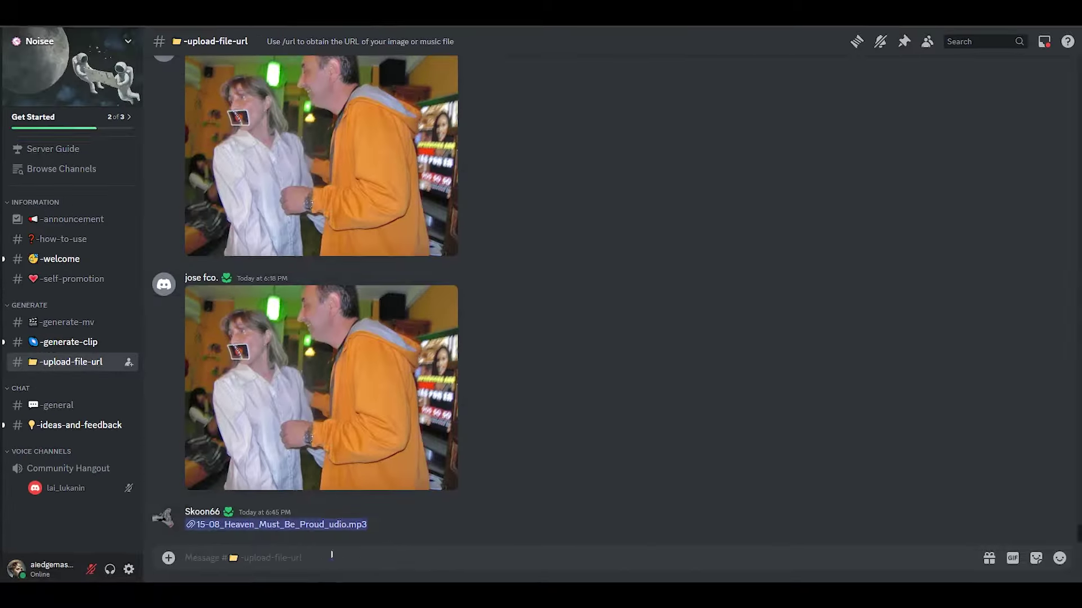
{"action": "type", "text": "/ur"}
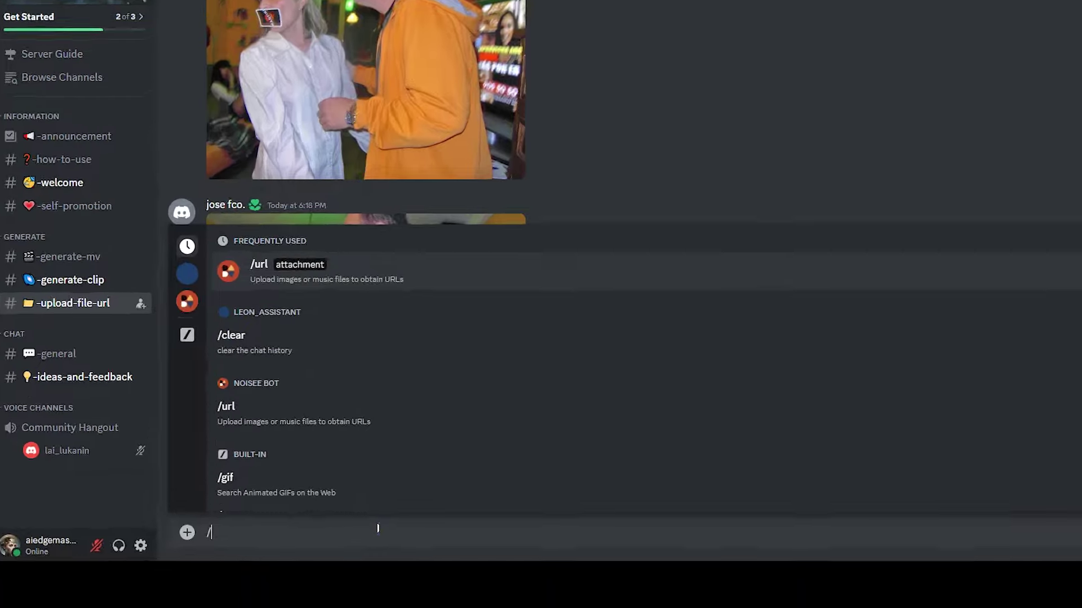
{"action": "type", "text": "l"}
{"action": "key", "text": "Return"}
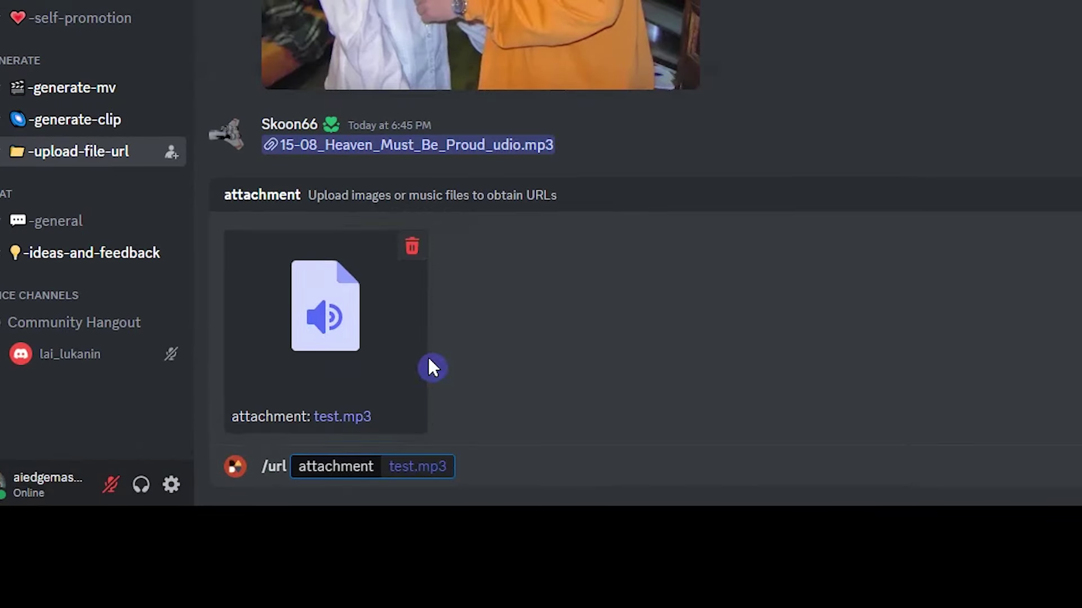
{"action": "left_click", "coordinate": [494, 461]}
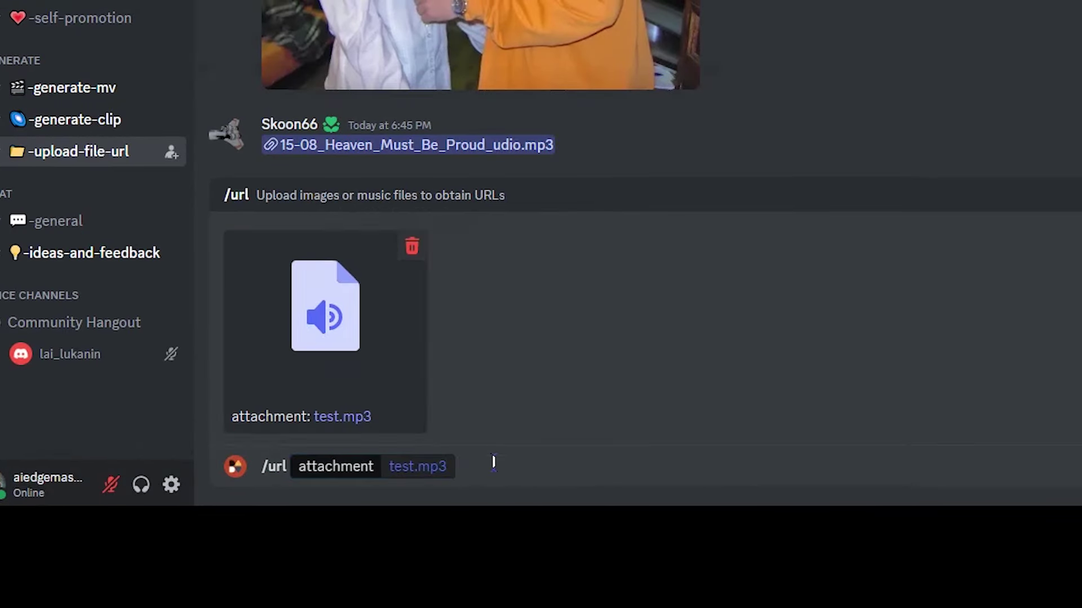
{"action": "key", "text": "Return"}
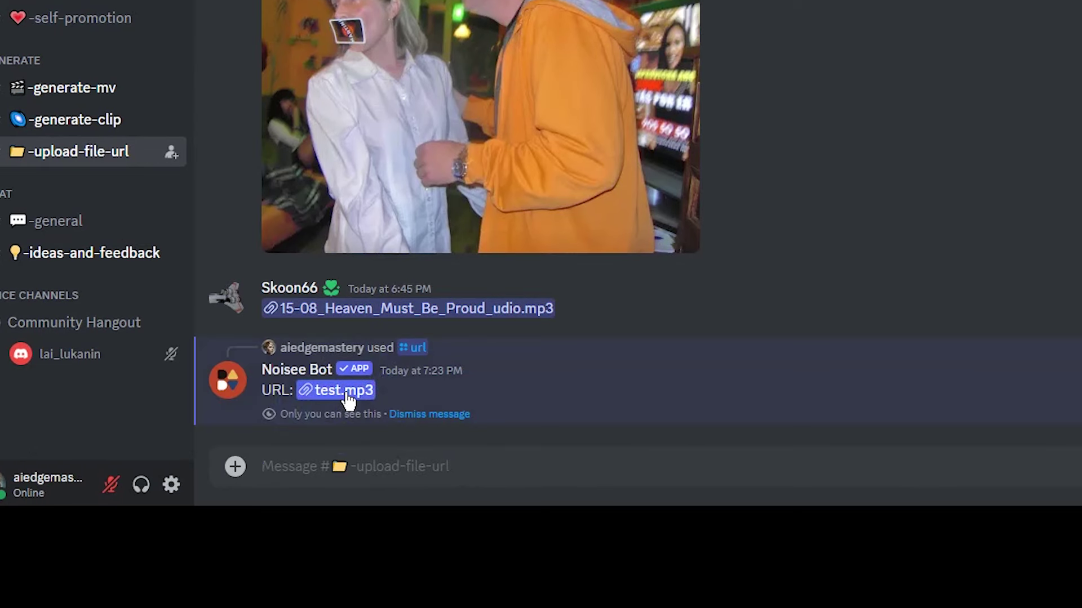
Copy the link of the uploaded test.mp3 from the bot's reply and return to the generate-mv channel
{"action": "right_click", "coordinate": [347, 397]}
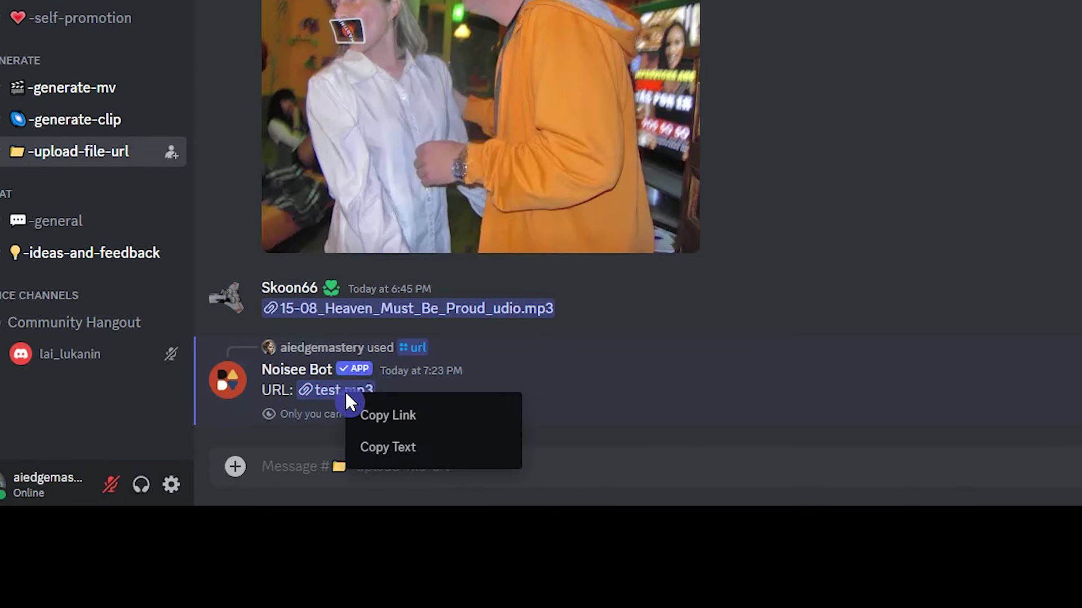
{"action": "left_click", "coordinate": [426, 426]}
{"action": "left_click", "coordinate": [74, 90]}
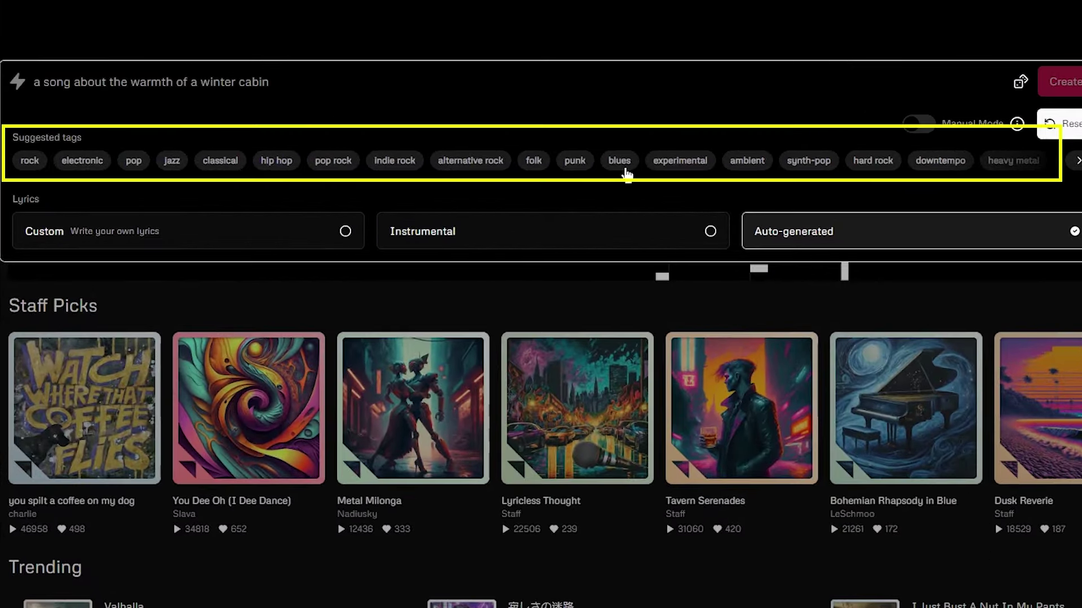
{"action": "left_click", "coordinate": [1073, 162]}
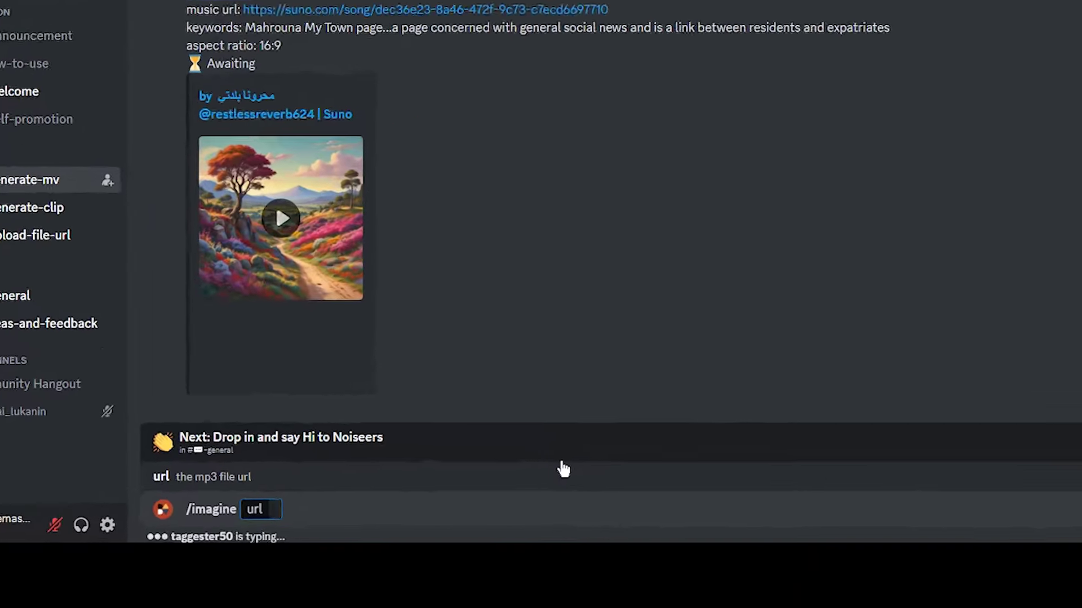
{"action": "key", "text": "ctrl+v"}
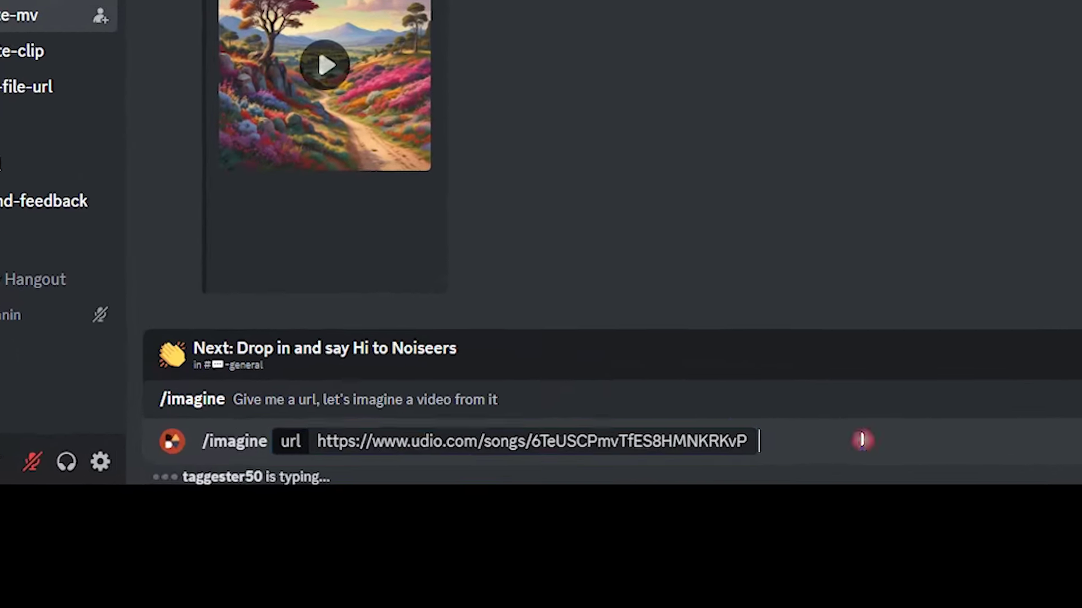
{"action": "key", "text": "Return"}
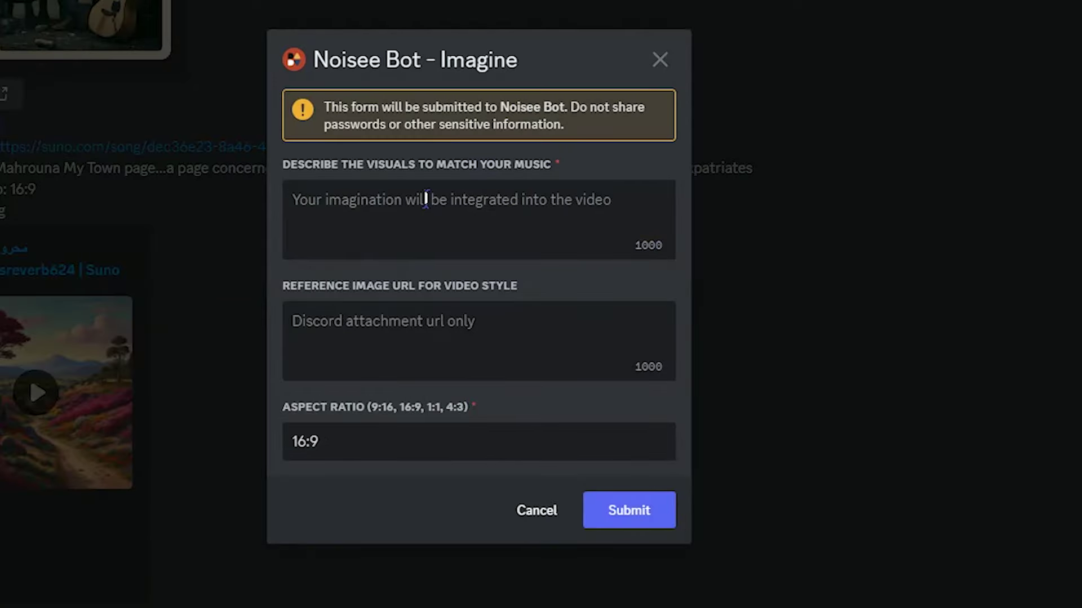
Describe the visuals as a young girl lost in a dark forest and emerging at dawn, "cinematic quality 4K, insane detail, realistic", with the segment <00:30-01:00>
{"action": "key", "text": "ctrl+v"}
{"action": "left_click", "coordinate": [294, 247]}
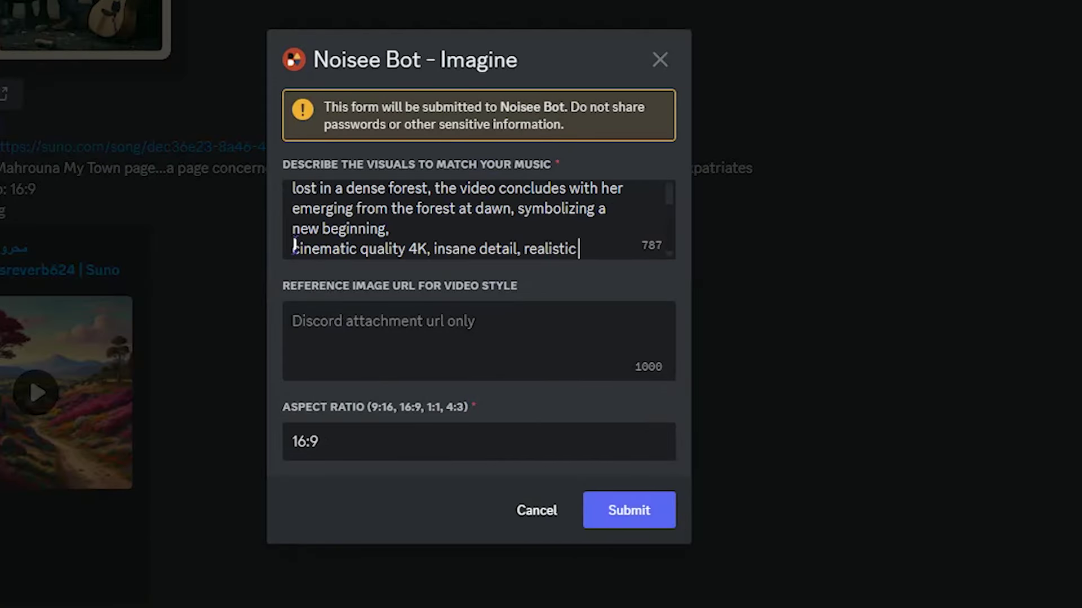
{"action": "key", "text": "BackSpace"}
{"action": "scroll", "coordinate": [539, 214], "scroll_direction": "up", "scroll_amount": 2}
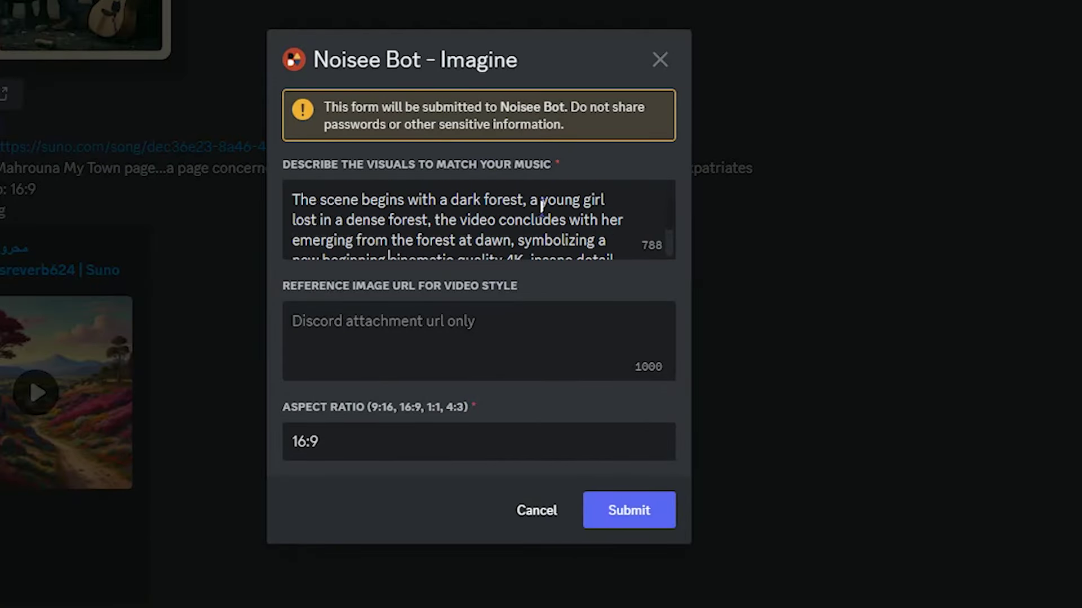
{"action": "scroll", "coordinate": [539, 214], "scroll_direction": "up", "scroll_amount": 1}
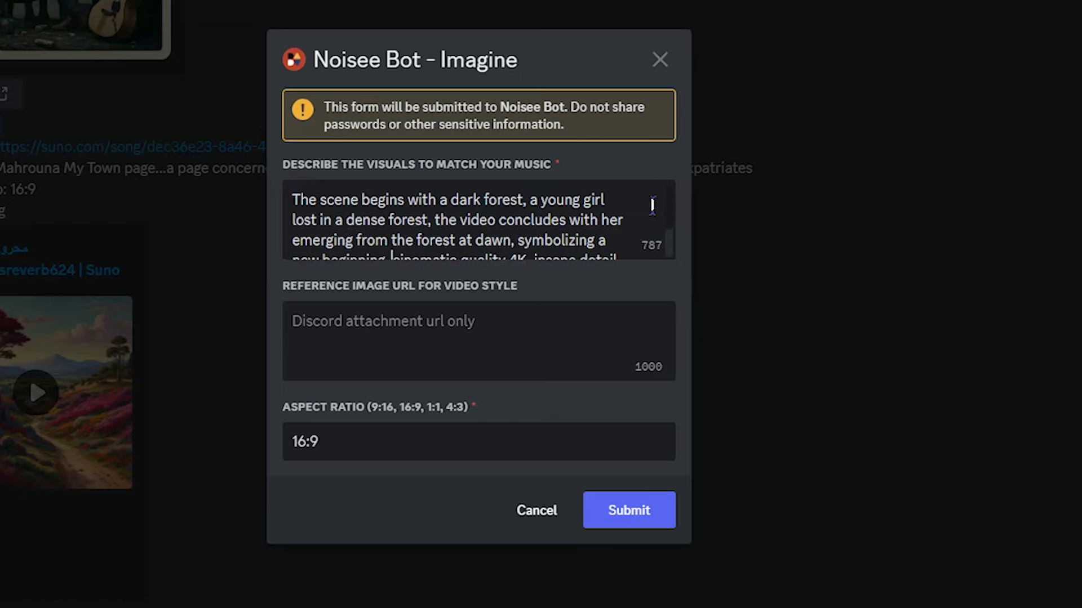
{"action": "scroll", "coordinate": [646, 207], "scroll_direction": "down", "scroll_amount": 3}
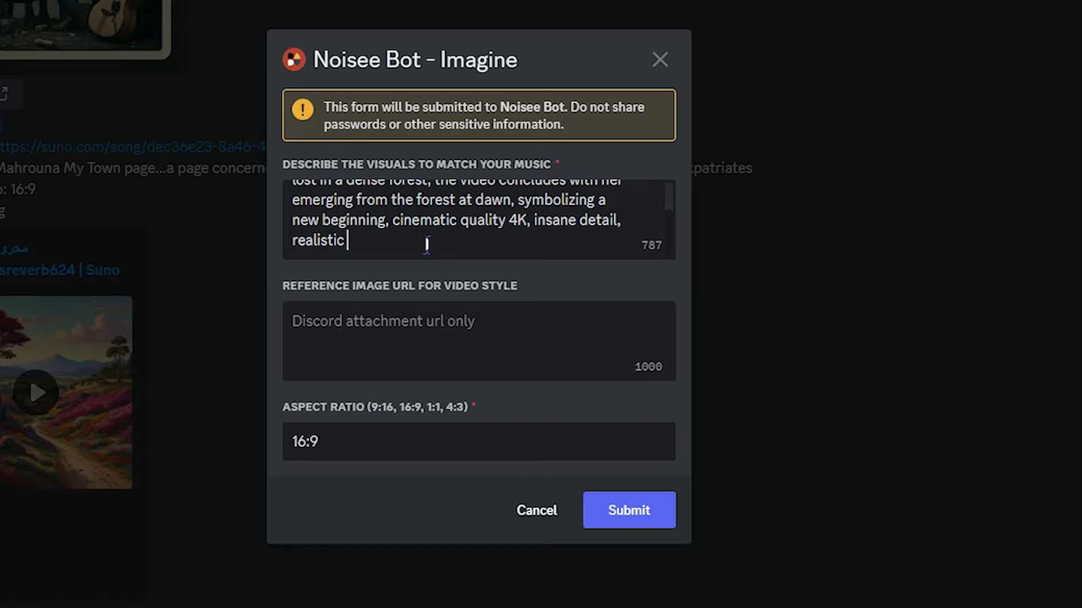
{"action": "double_click", "coordinate": [386, 240]}
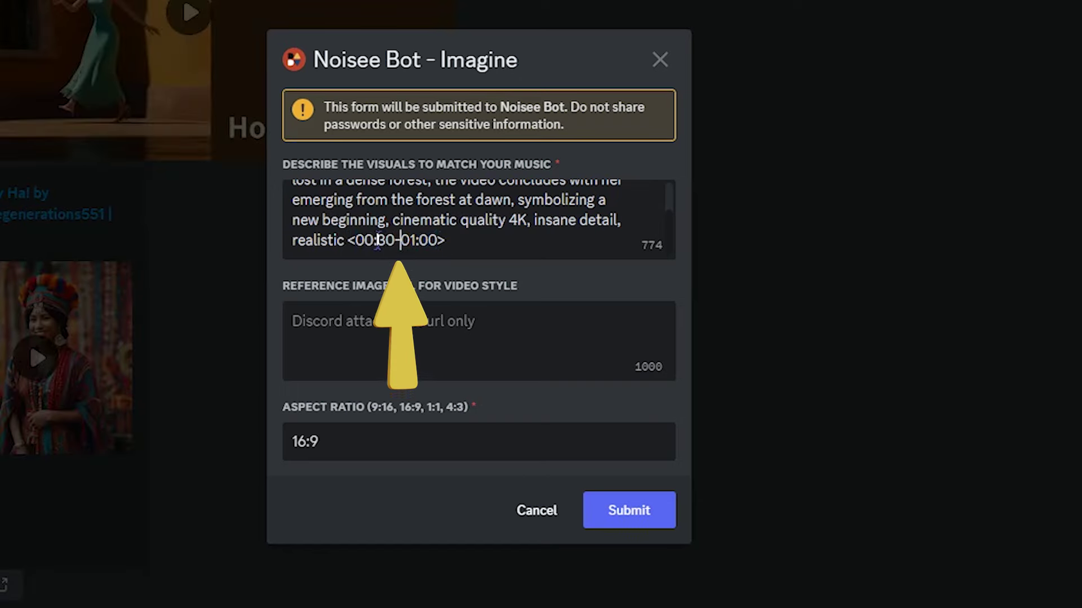
Re-enter the video's time range at the end of the visual description as <00:30-01:00>
{"action": "type", "text": "30-01:00>"}
{"action": "double_click", "coordinate": [386, 240]}
{"action": "type", "text": "00"}
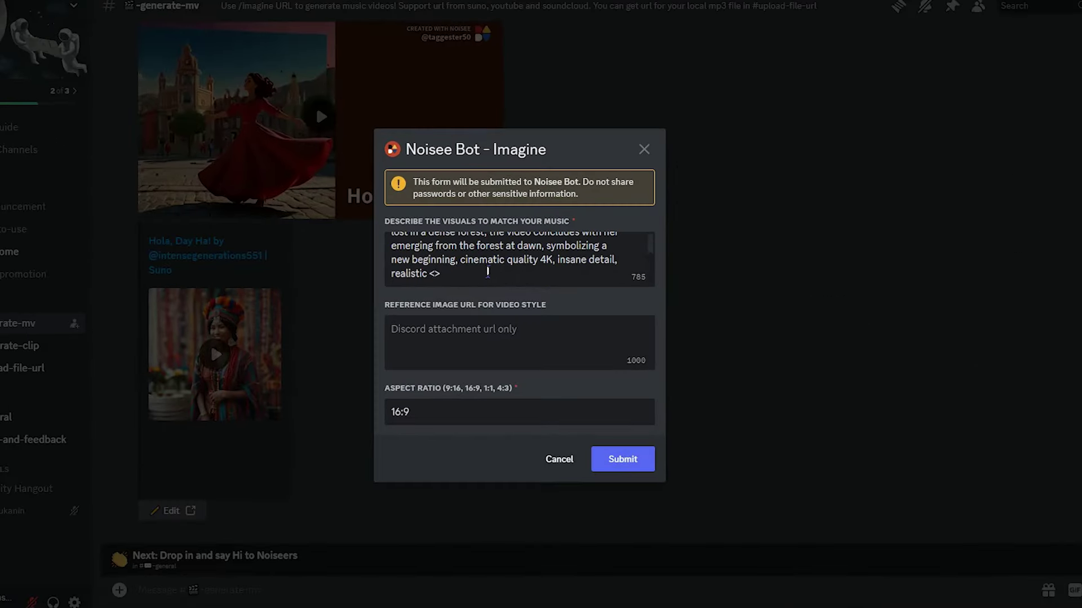
{"action": "type", "text": "00:"}
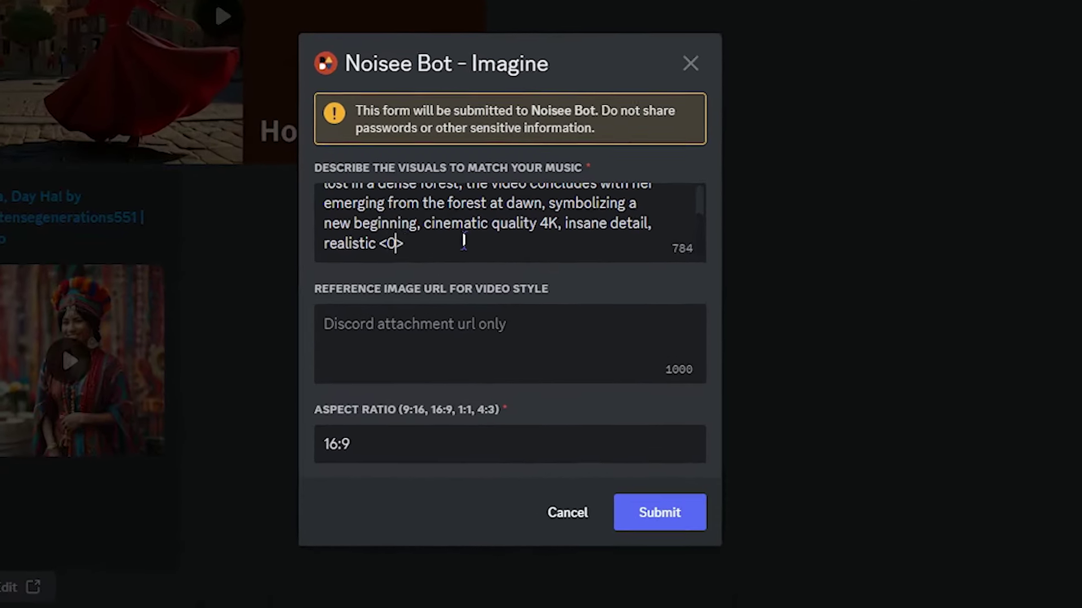
{"action": "type", "text": "30"}
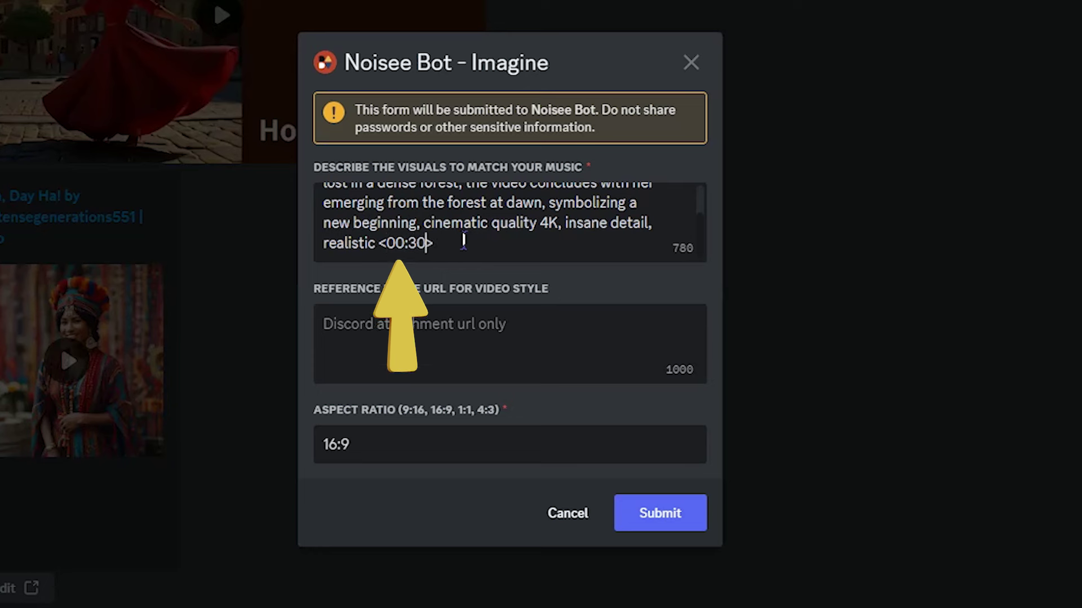
{"action": "type", "text": "-01:00"}
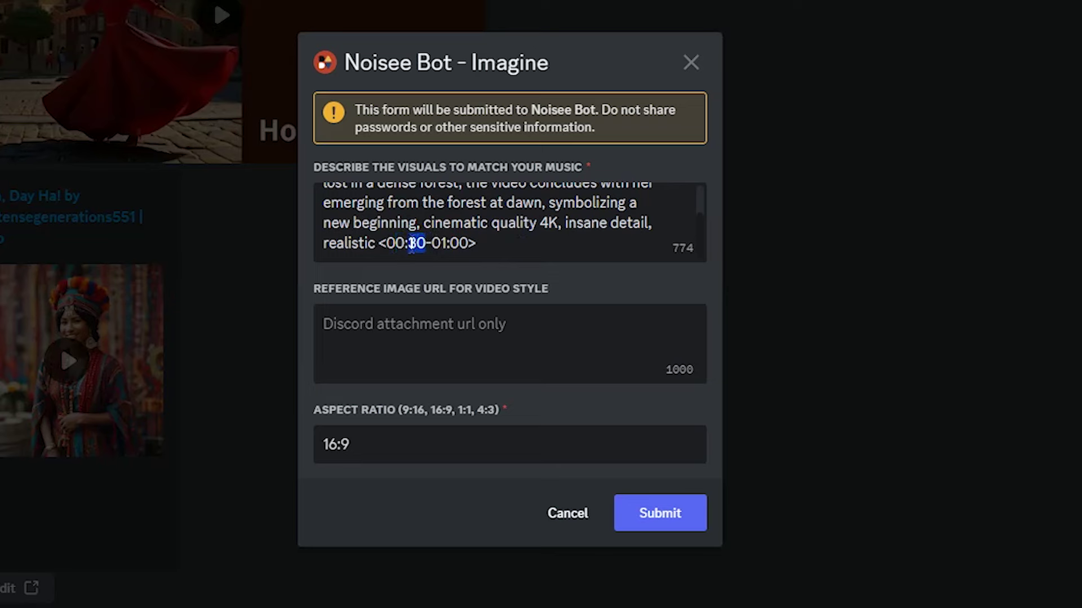
Change the time range in the visual description to <00:00-00:30>
{"action": "left_click_drag", "start_coordinate": [422, 250], "coordinate": [473, 247]}
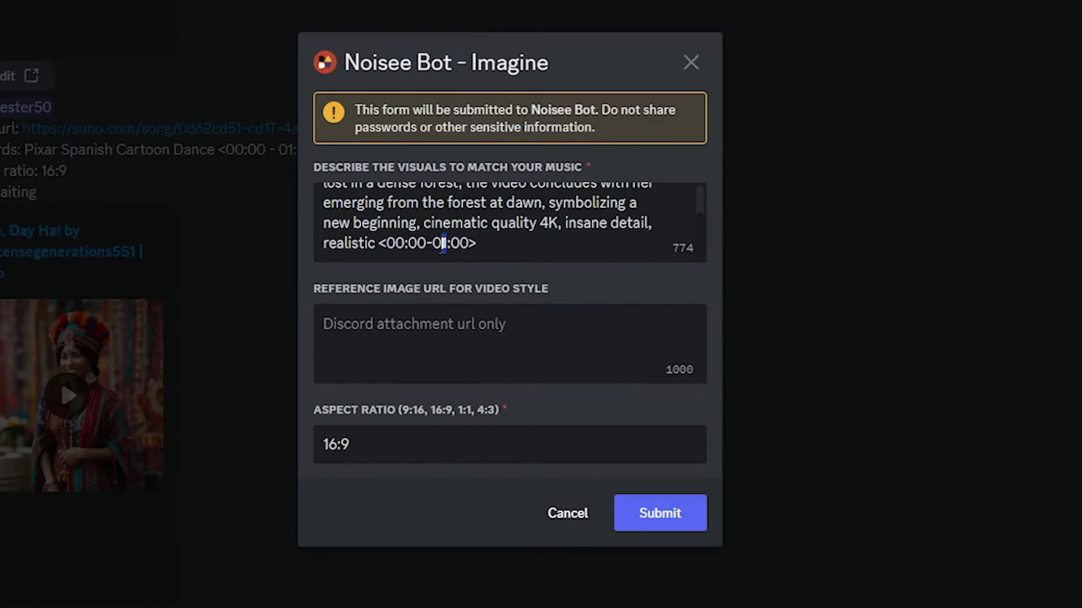
{"action": "key", "text": "BackSpace"}
{"action": "type", "text": "0:3"}
{"action": "left_click_drag", "start_coordinate": [473, 243], "coordinate": [407, 243]}
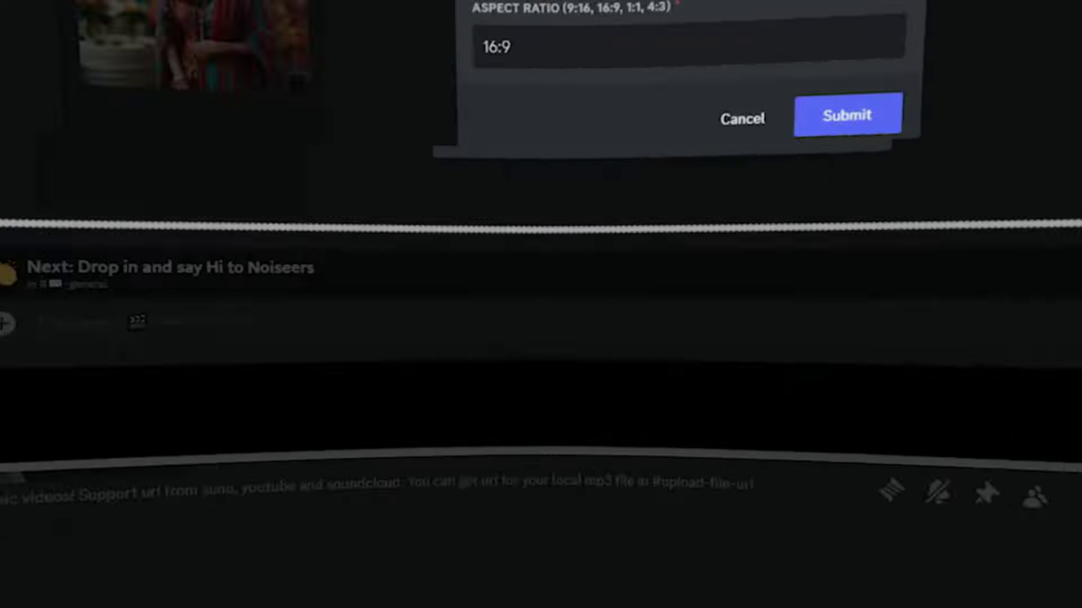
Upload the artwork.png image with the /url command in the upload-file-url channel to obtain its link
{"action": "left_click", "coordinate": [522, 332]}
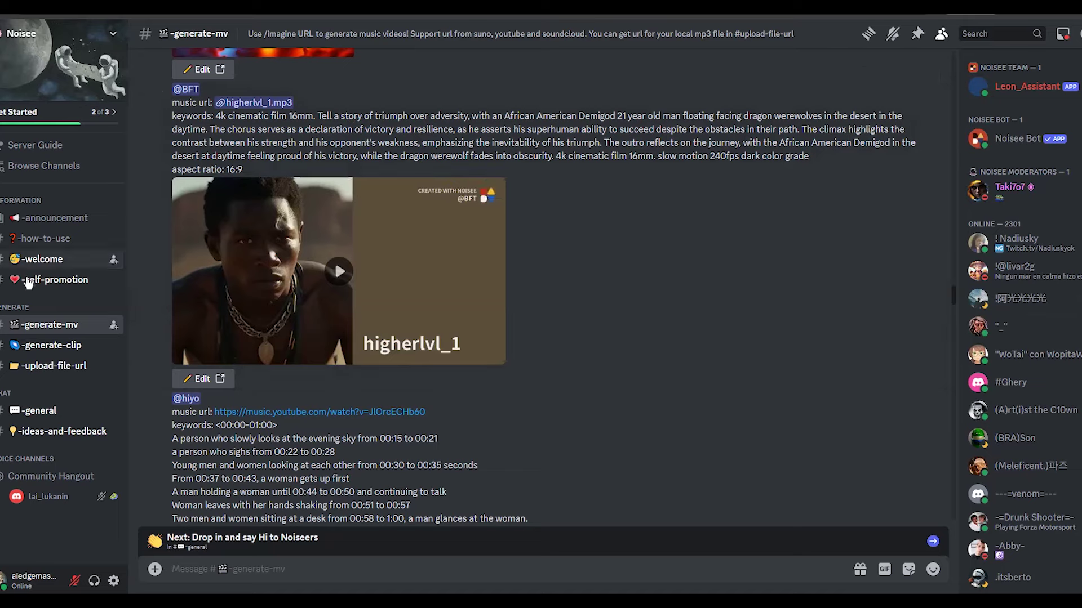
{"action": "mouse_move", "coordinate": [43, 369]}
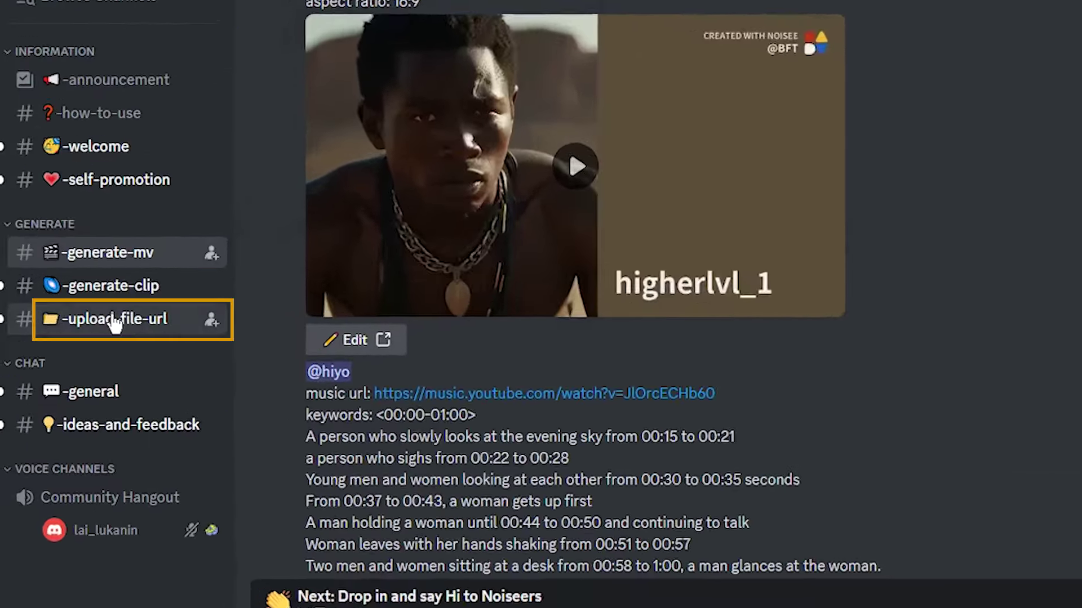
{"action": "left_click", "coordinate": [54, 367]}
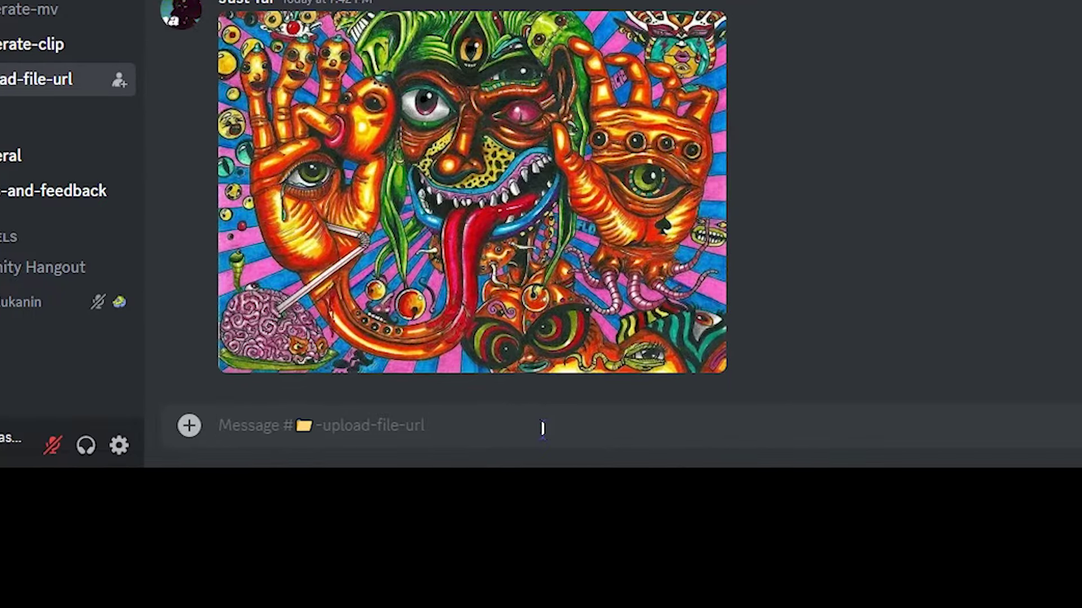
{"action": "type", "text": "/url"}
{"action": "key", "text": "Return"}
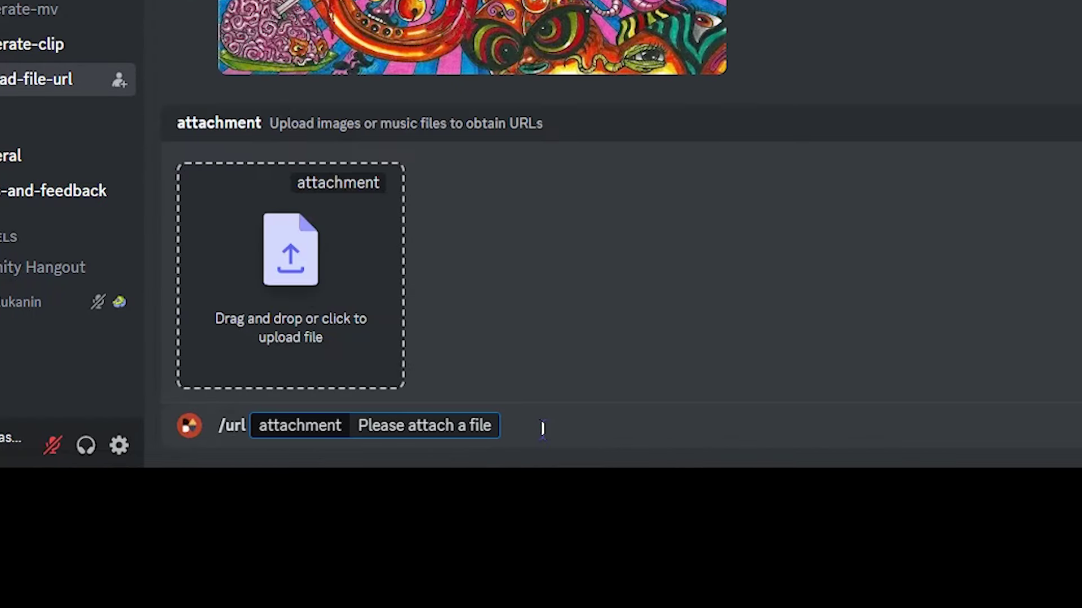
{"action": "key", "text": "ctrl+v"}
{"action": "key", "text": "Return"}
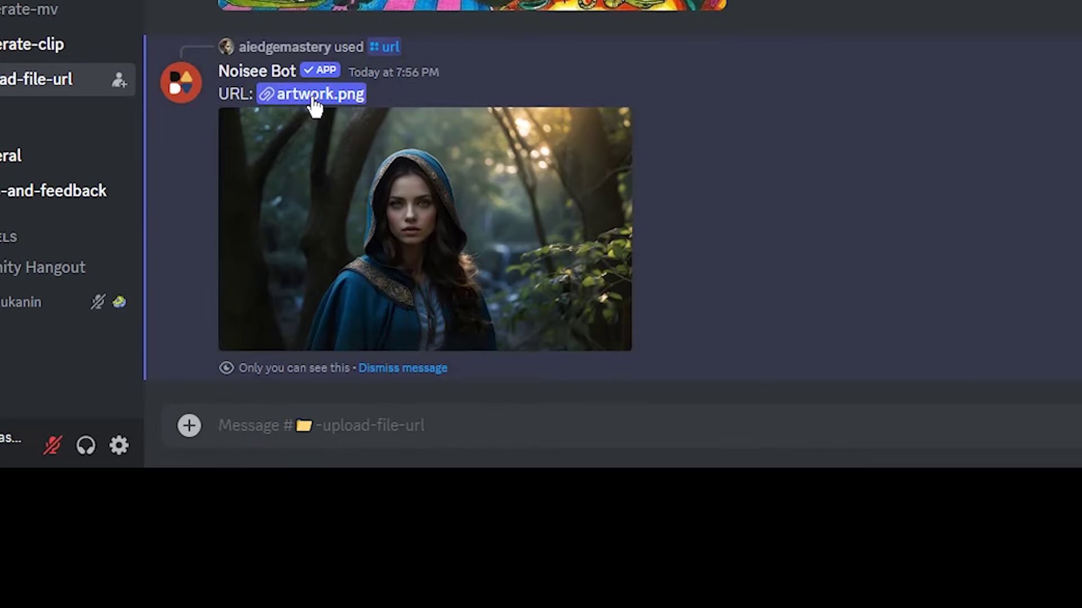
Copy the artwork.png link, enter it as the reference image URL for the video style, and submit the form with aspect ratio 16:9
{"action": "right_click", "coordinate": [313, 107]}
{"action": "left_click", "coordinate": [364, 133]}
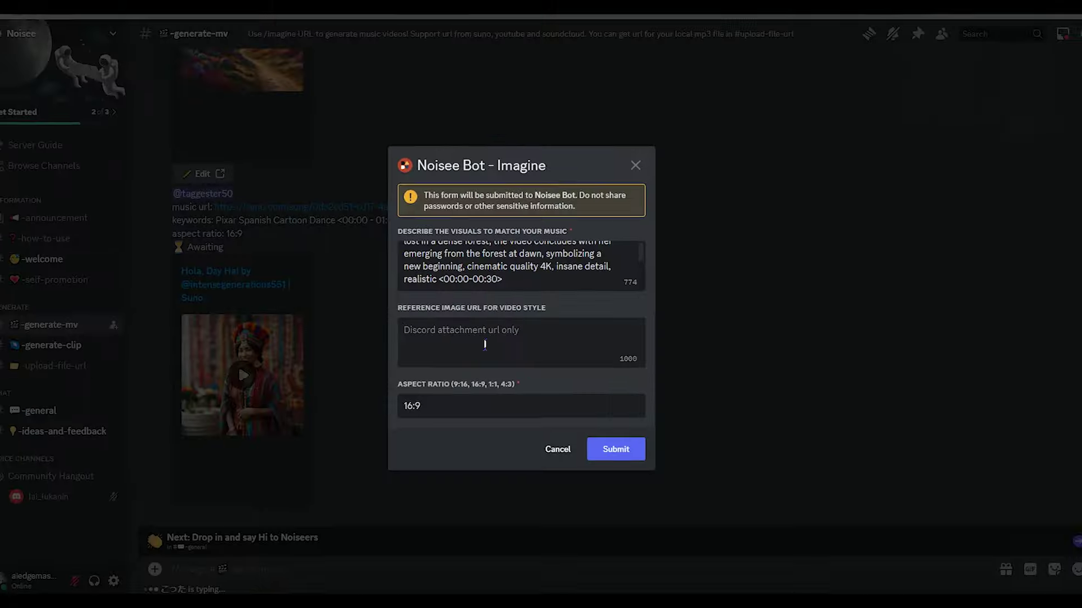
{"action": "left_click", "coordinate": [468, 338]}
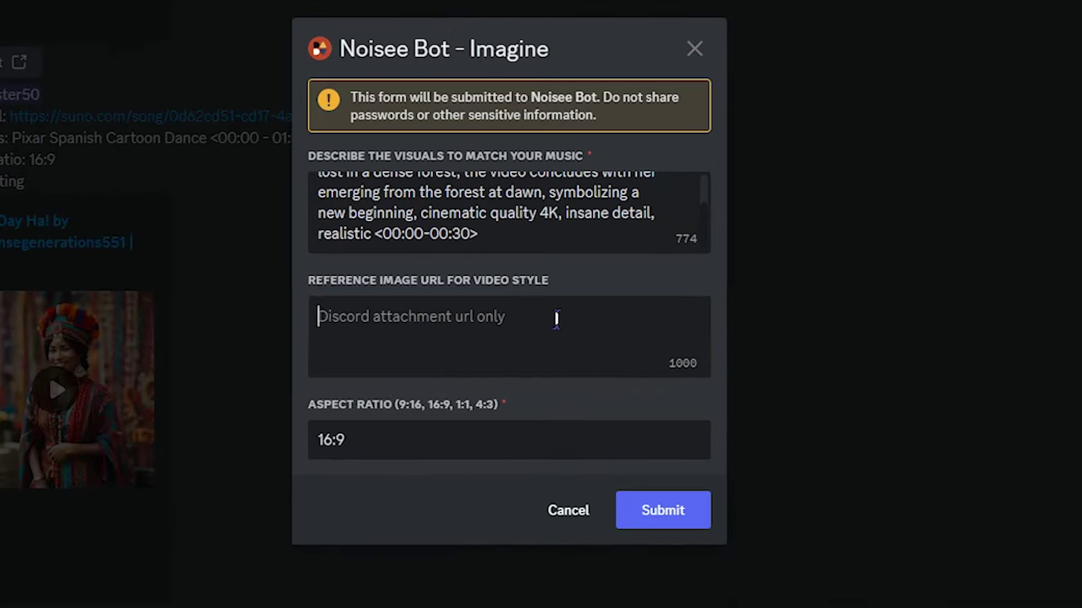
{"action": "key", "text": "ctrl+v"}
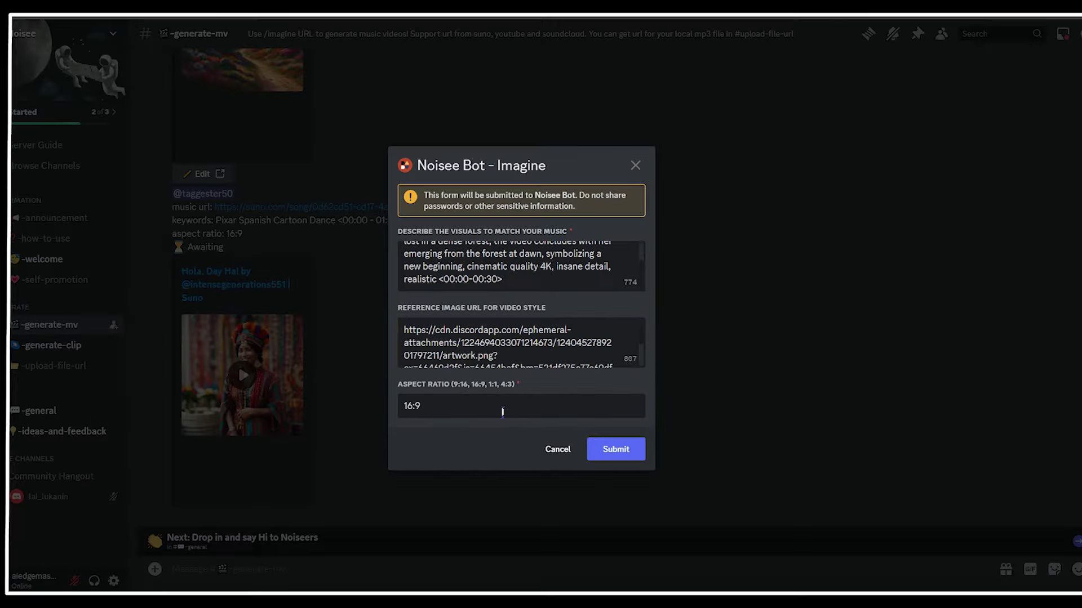
{"action": "left_click", "coordinate": [478, 449]}
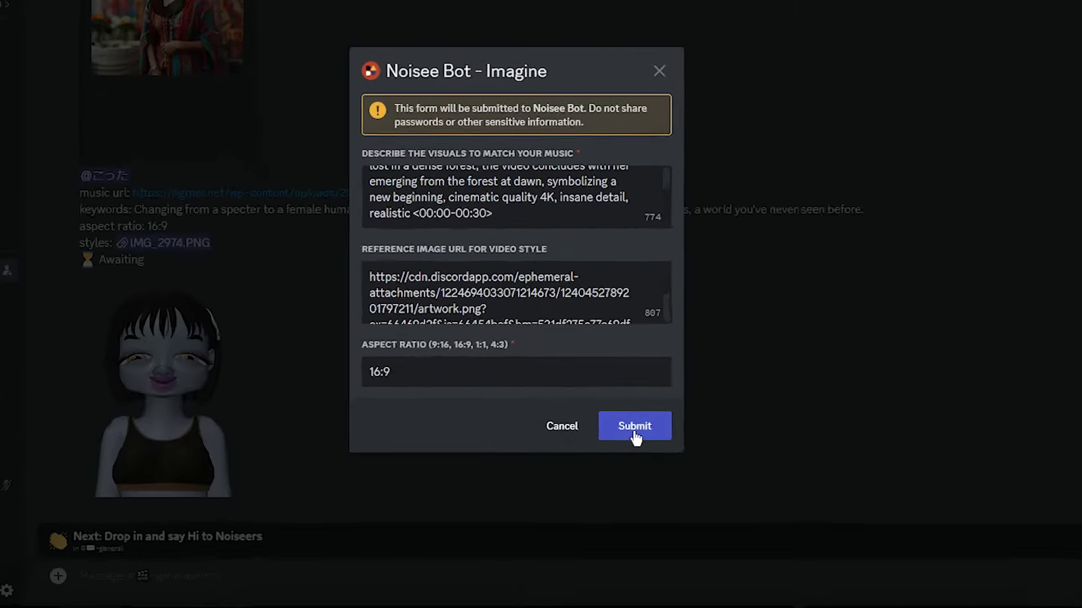
{"action": "left_click", "coordinate": [669, 385]}
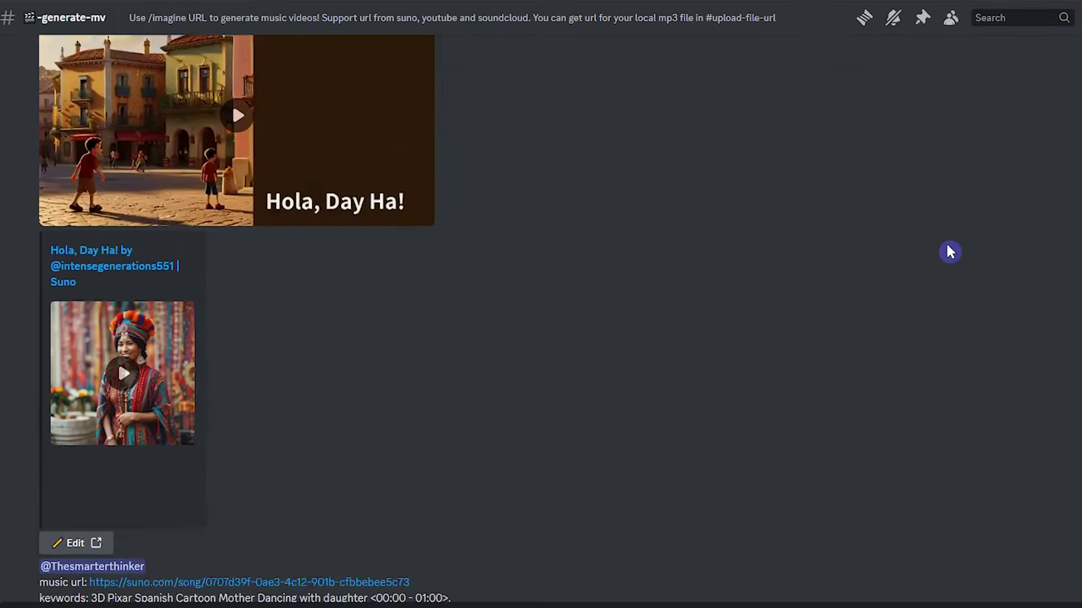
Search the server for messages that mention your own account
{"action": "scroll", "coordinate": [945, 242], "scroll_direction": "down", "scroll_amount": 7}
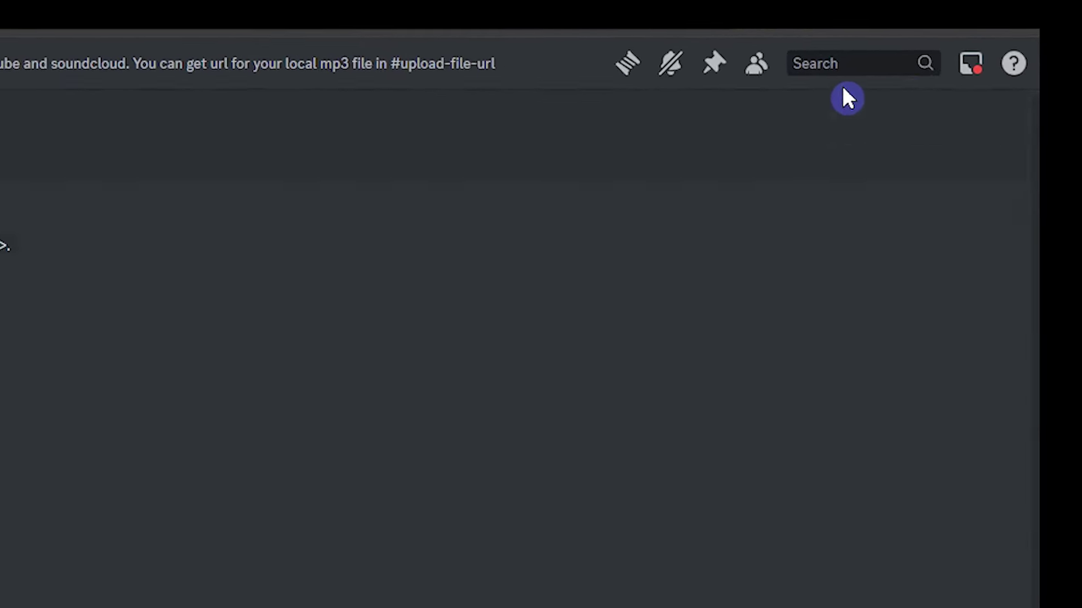
{"action": "left_click", "coordinate": [971, 27]}
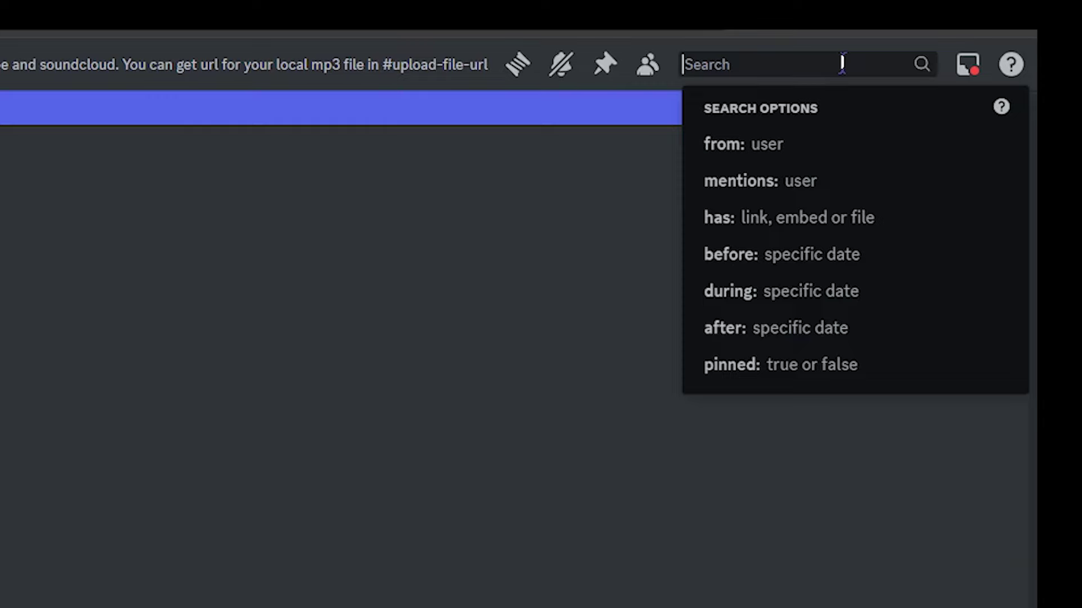
{"action": "left_click", "coordinate": [829, 180]}
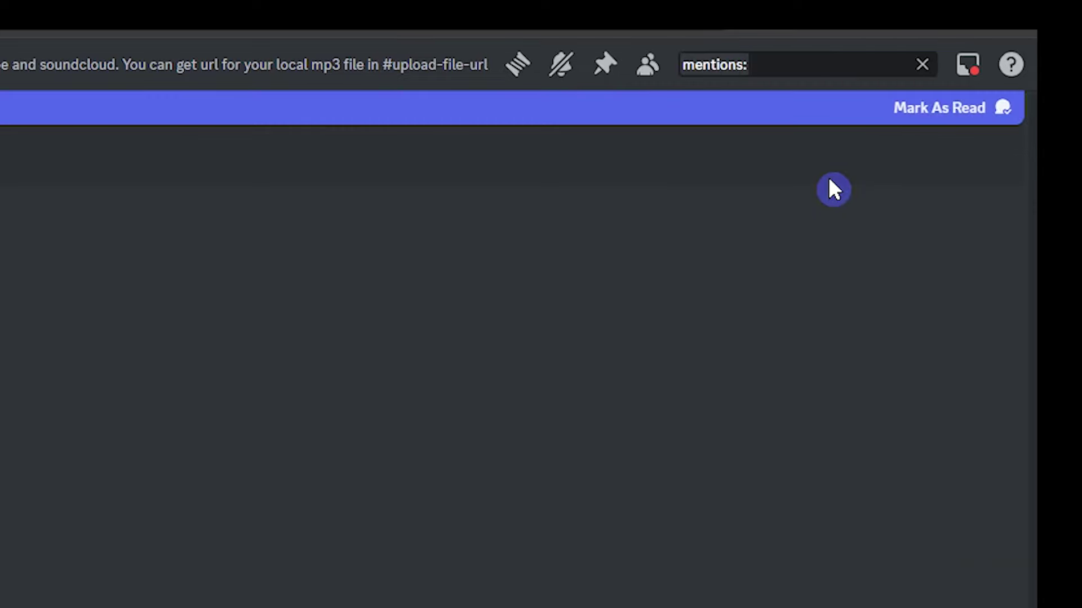
{"action": "type", "text": "AI"}
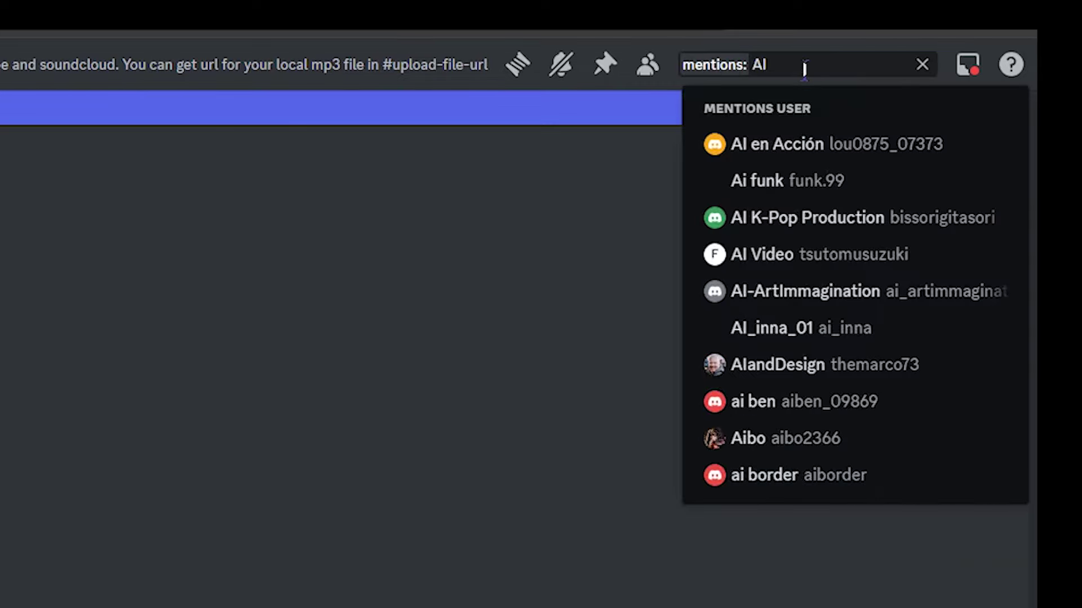
{"action": "key", "text": "Return"}
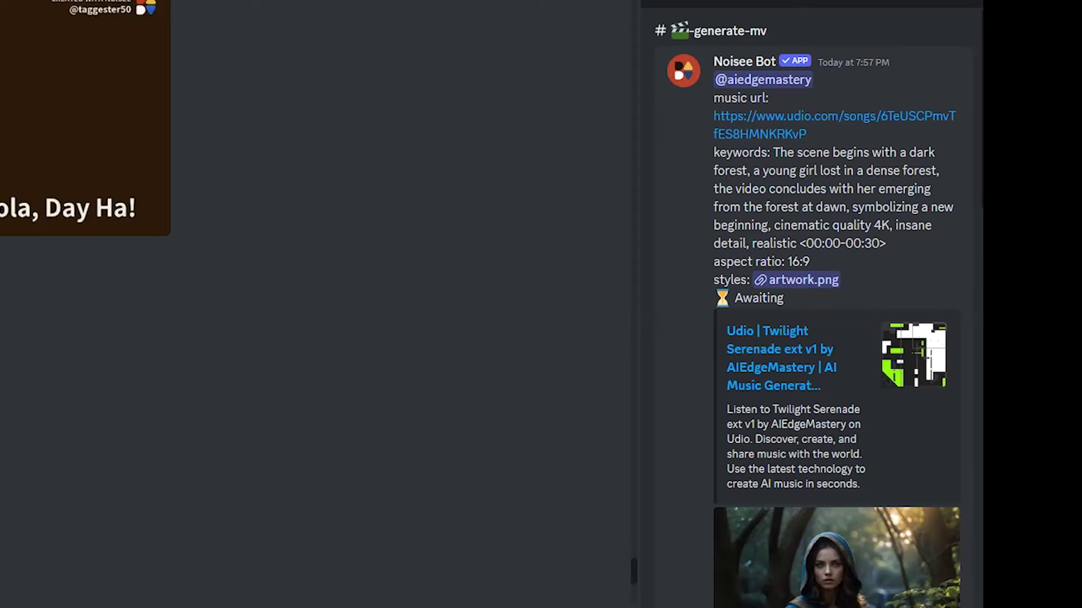
Review the newest generate-mv search result for the Udio song and jump to that message in the channel
{"action": "scroll", "coordinate": [836, 524], "scroll_direction": "down", "scroll_amount": 2}
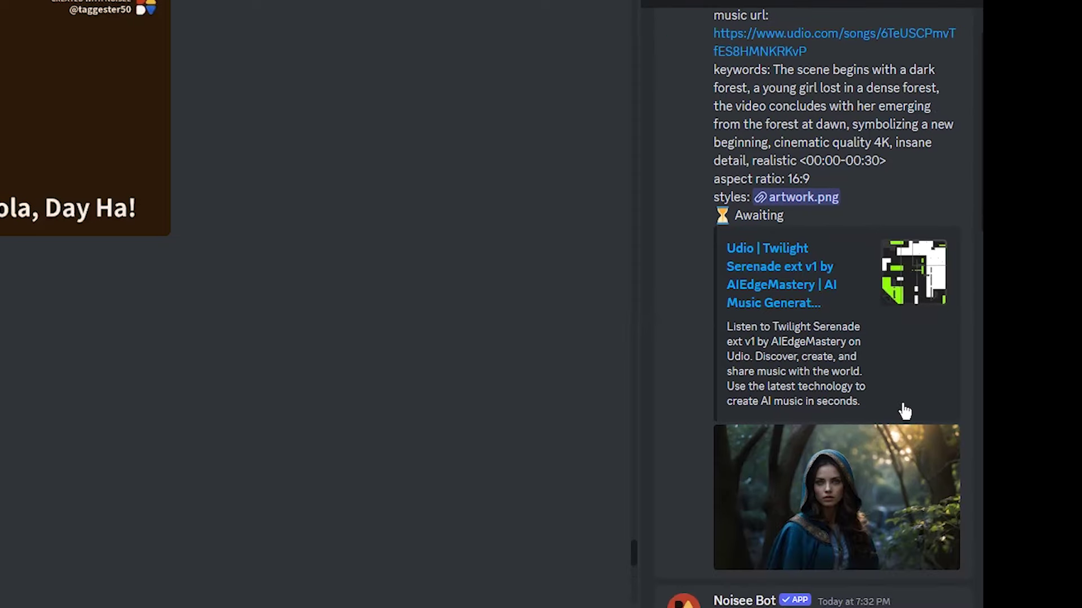
{"action": "scroll", "coordinate": [884, 428], "scroll_direction": "up", "scroll_amount": 2}
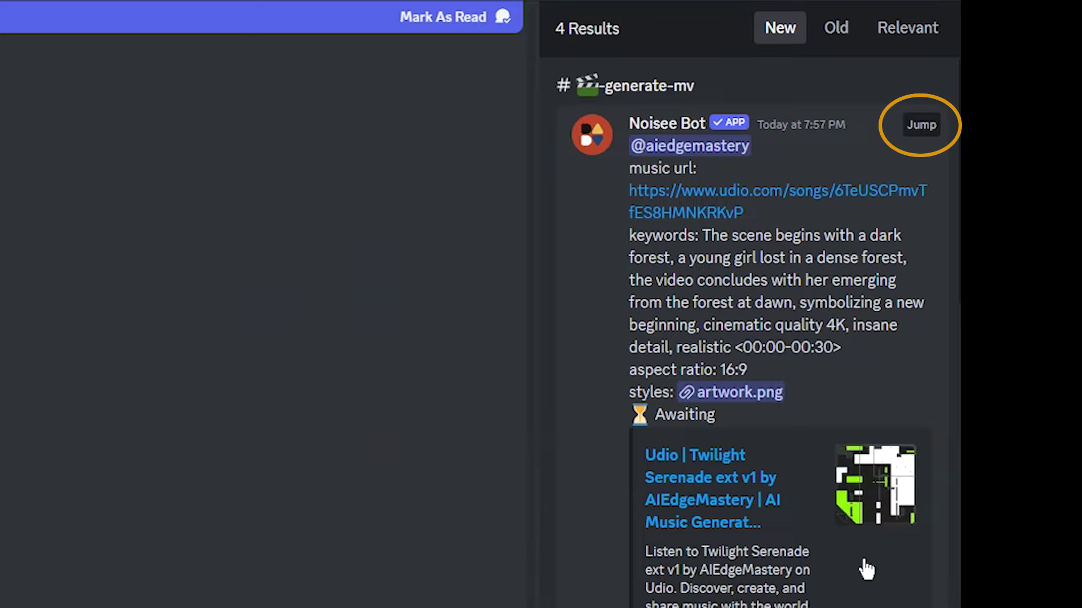
{"action": "left_click", "coordinate": [921, 125]}
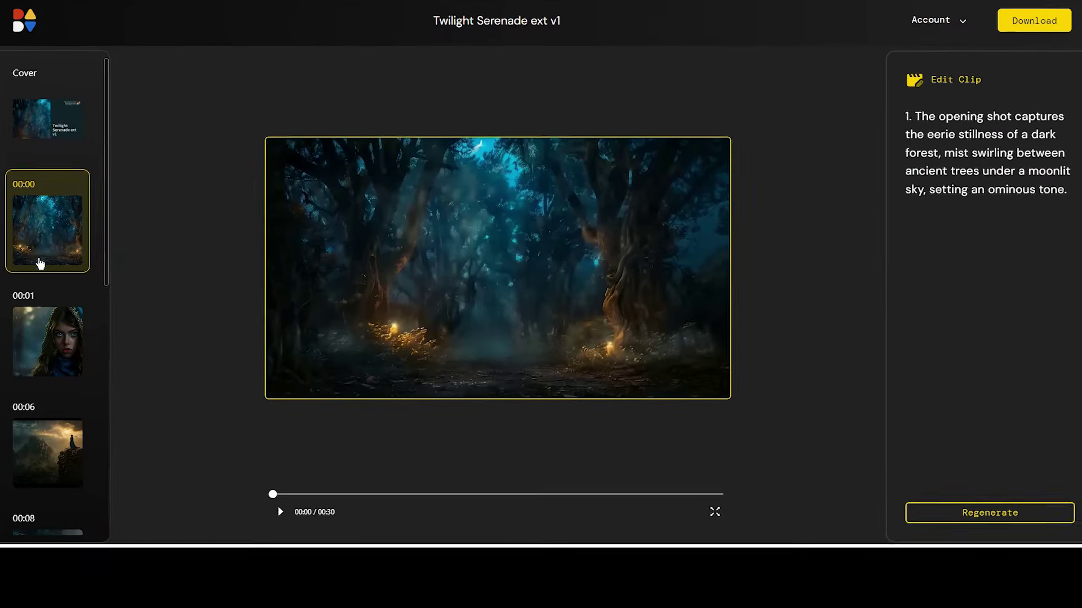
Regenerate the 00:01 clip using its description of the young girl's wide, fearful eyes in close-up
{"action": "left_click", "coordinate": [36, 333]}
{"action": "scroll", "coordinate": [40, 329], "scroll_direction": "down", "scroll_amount": 10}
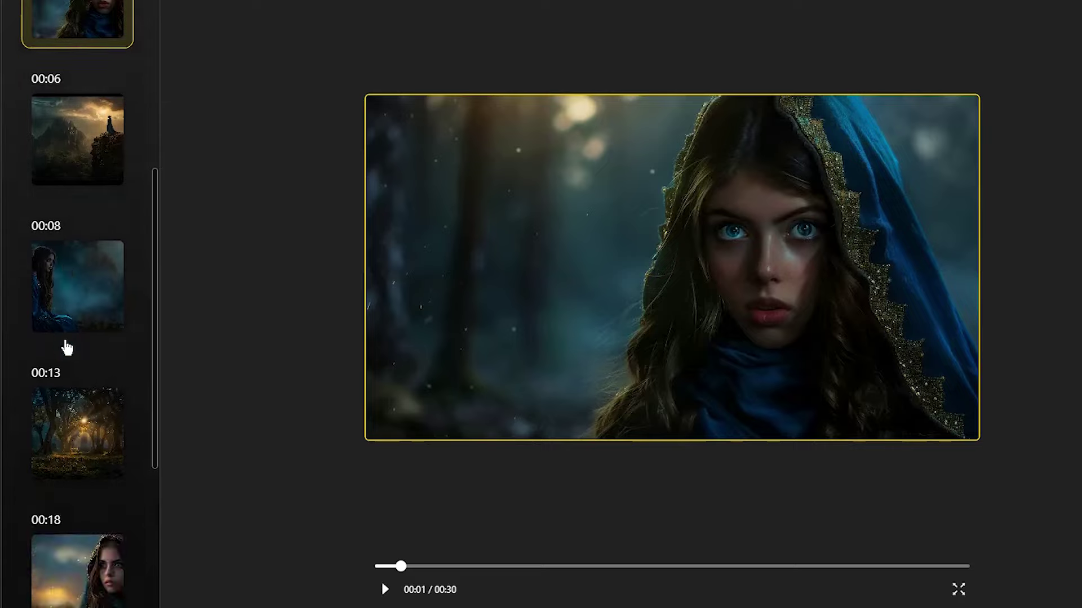
{"action": "scroll", "coordinate": [85, 545], "scroll_direction": "up", "scroll_amount": 10}
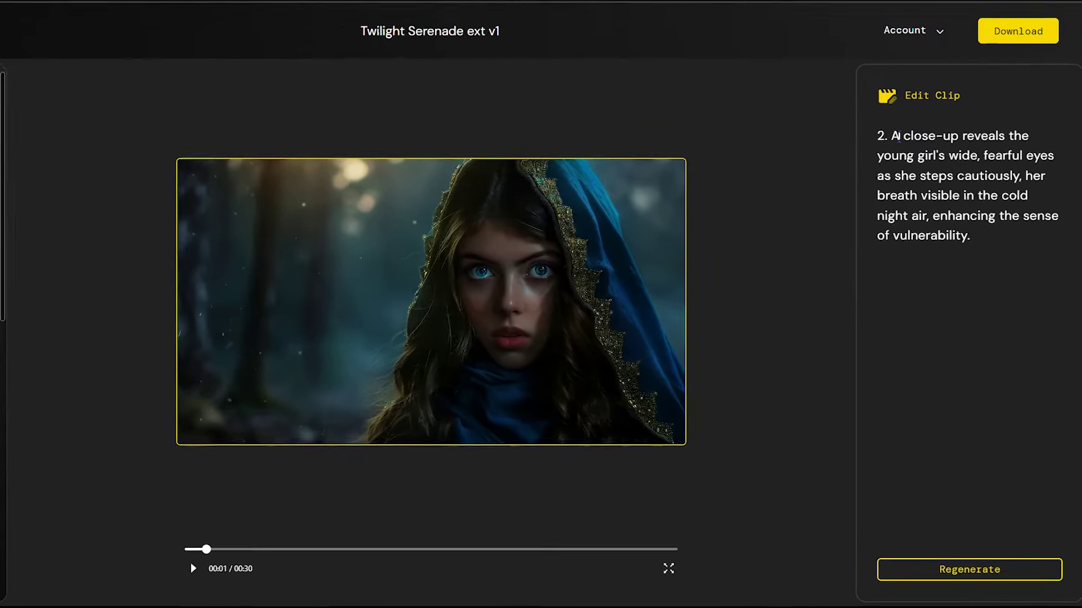
{"action": "left_click_drag", "start_coordinate": [906, 154], "coordinate": [937, 168]}
{"action": "left_click_drag", "start_coordinate": [890, 110], "coordinate": [955, 228]}
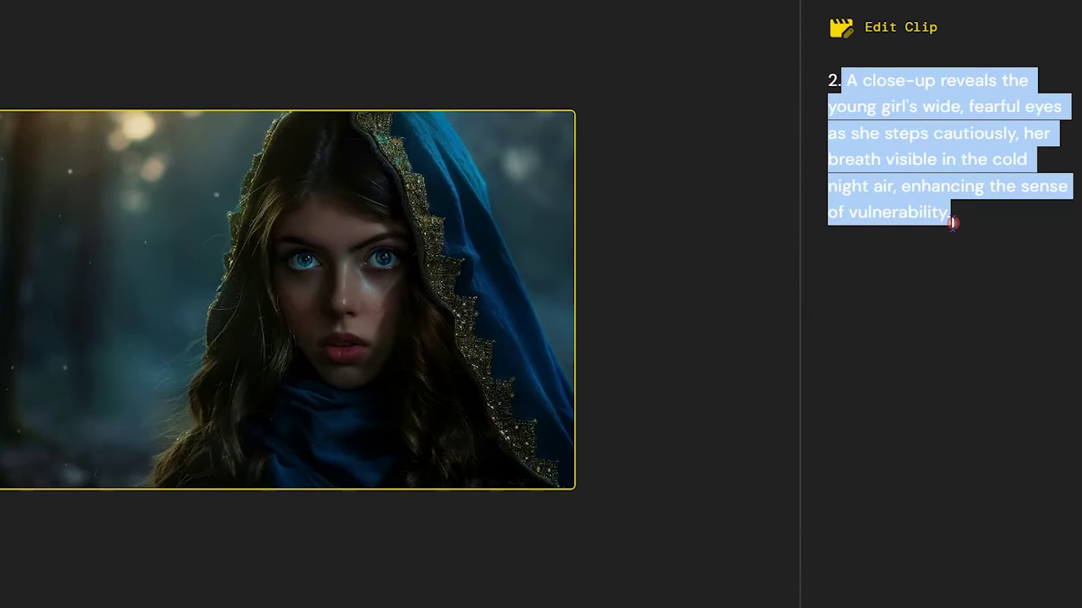
{"action": "left_click", "coordinate": [951, 223]}
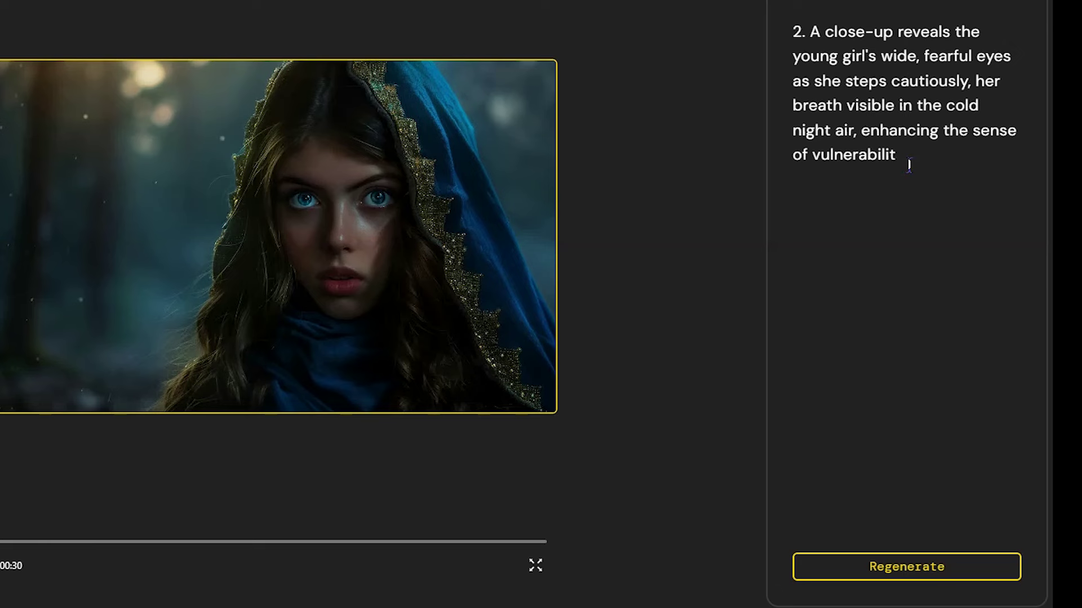
{"action": "type", "text": "y."}
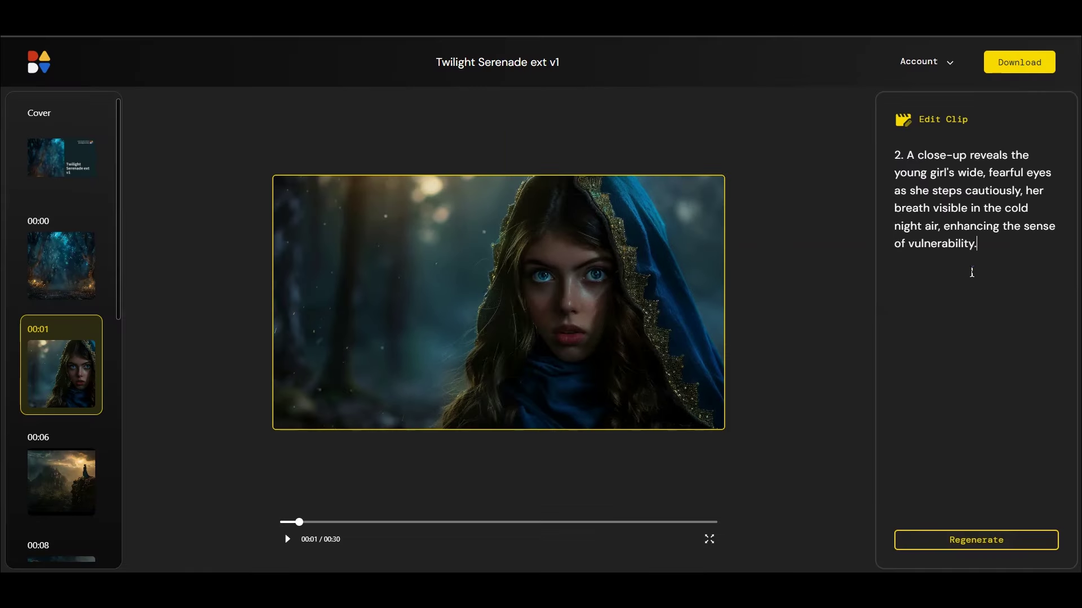
{"action": "left_click", "coordinate": [975, 535]}
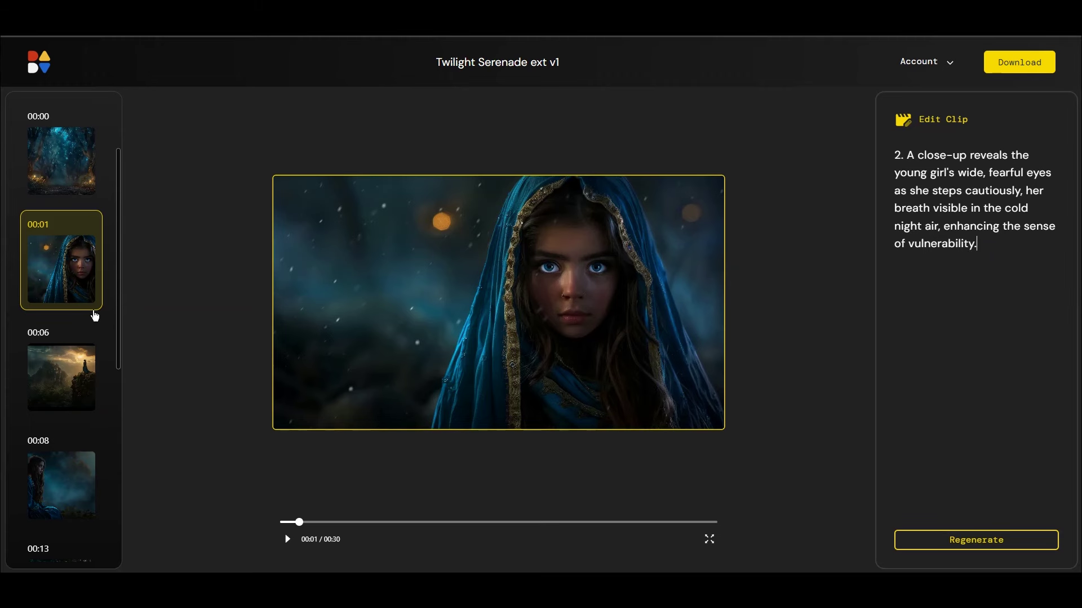
Regenerate the final clip at 00:27 and download the finished music video
{"action": "scroll", "coordinate": [93, 316], "scroll_direction": "down", "scroll_amount": 6}
{"action": "left_click", "coordinate": [81, 509]}
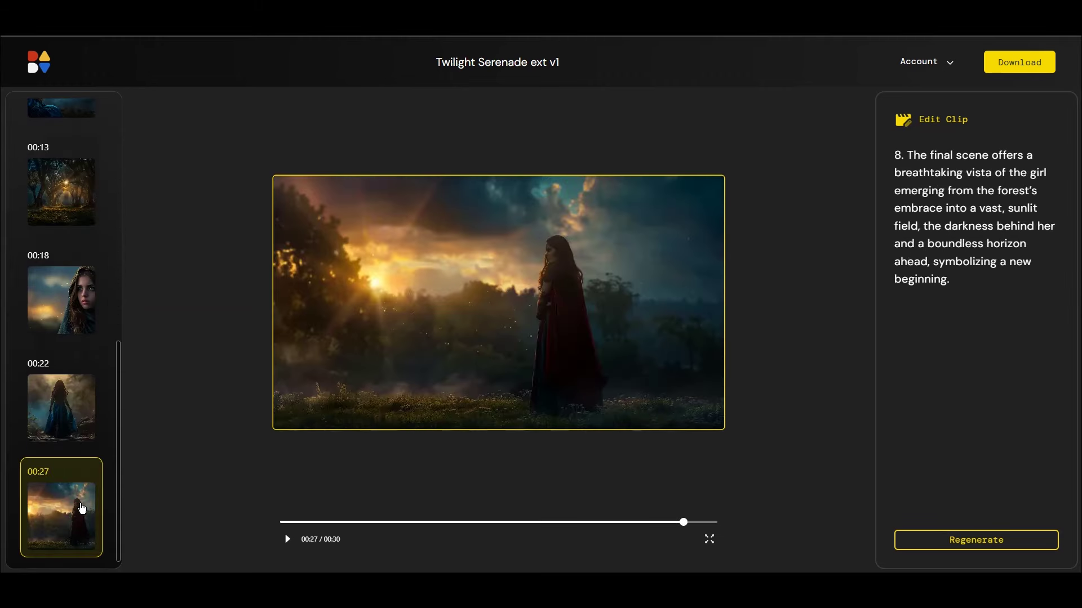
{"action": "left_click", "coordinate": [976, 539]}
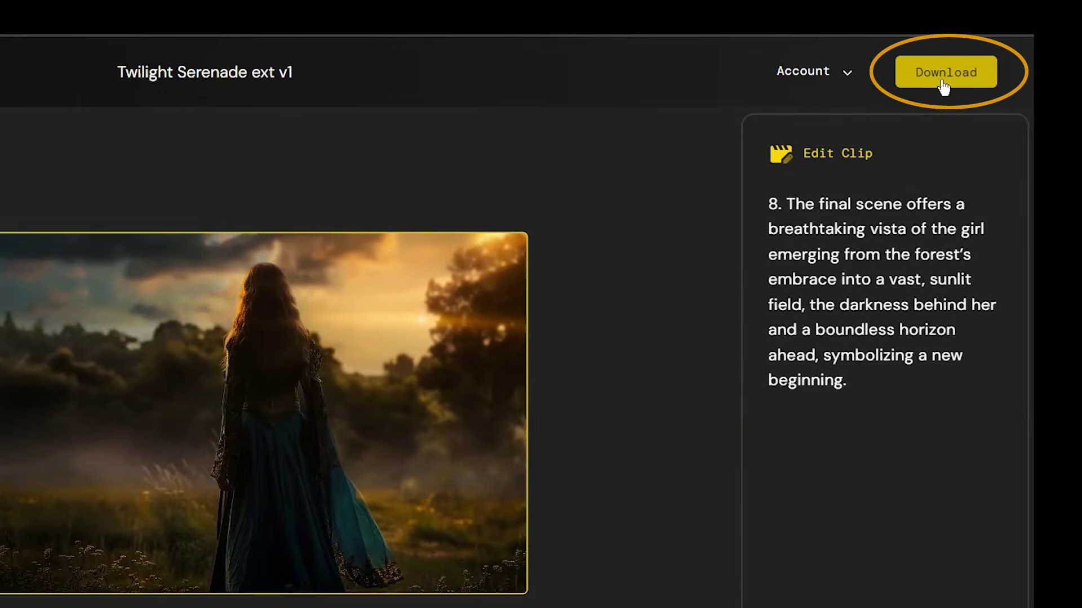
{"action": "left_click", "coordinate": [943, 79]}
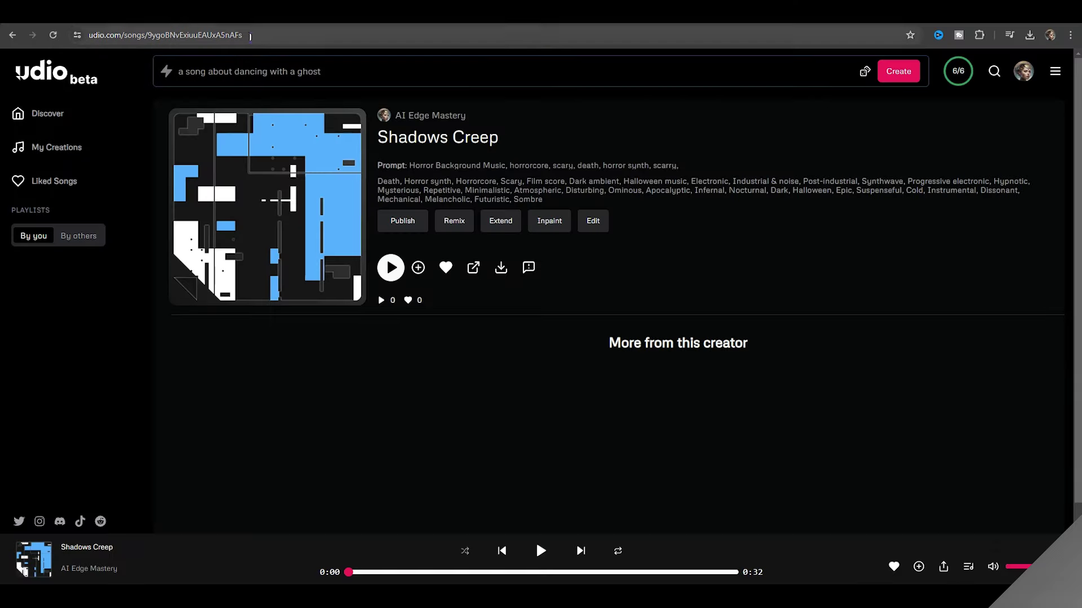
Copy the Shadows Creep song's Udio URL and submit it to the Noisee bot's /imagine command in Discord
{"action": "left_click", "coordinate": [283, 38]}
{"action": "key", "text": "ctrl+c"}
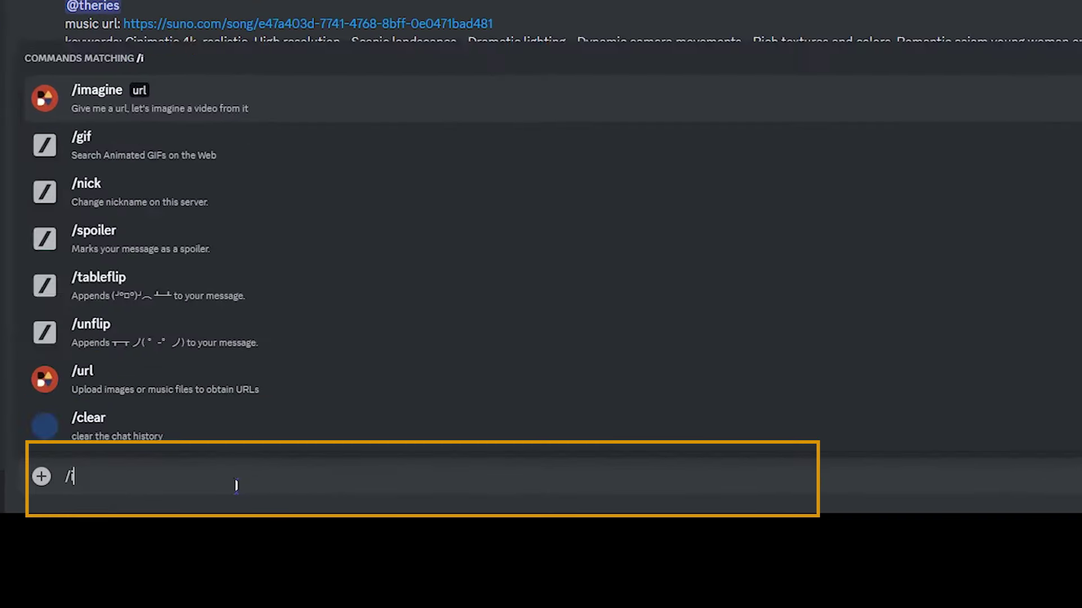
{"action": "type", "text": "imagin"}
{"action": "key", "text": "Tab"}
{"action": "key", "text": "ctrl+v"}
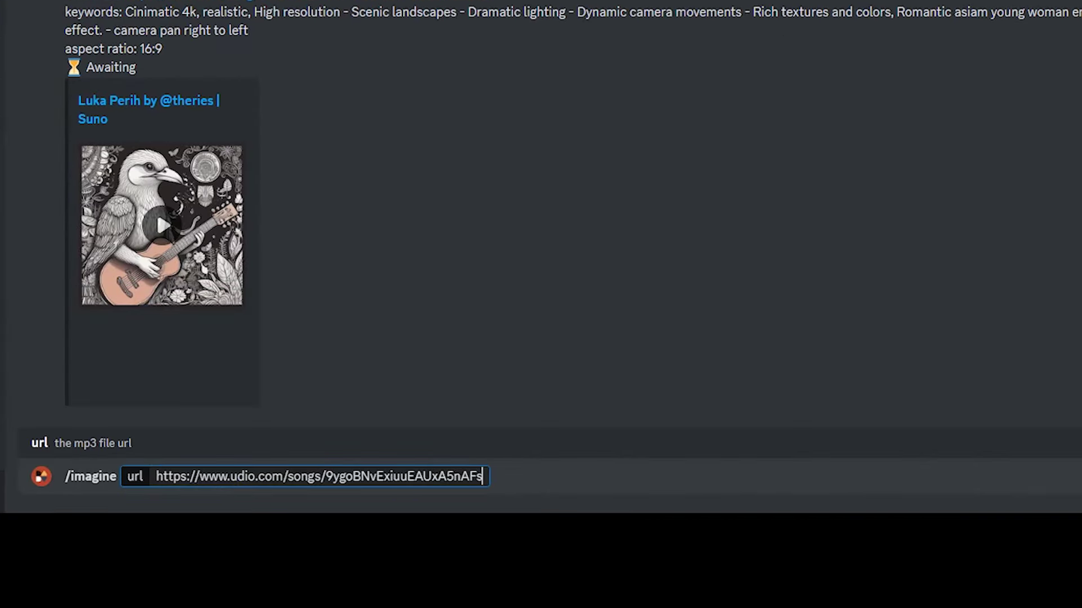
{"action": "key", "text": "Return"}
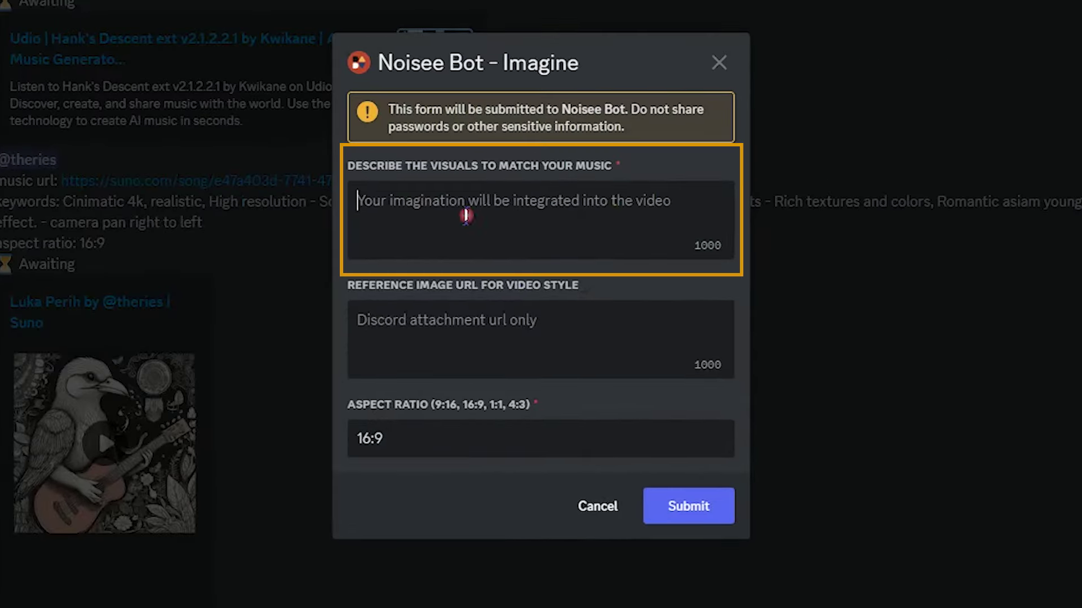
Paste the visual description of menacing alien spacecraft and humanity's desperate struggle for survival, append the time range <00:00-00:32>, and submit the form
{"action": "key", "text": "ctrl+v"}
{"action": "scroll", "coordinate": [465, 214], "scroll_direction": "up", "scroll_amount": 5}
{"action": "scroll", "coordinate": [466, 214], "scroll_direction": "down", "scroll_amount": 5}
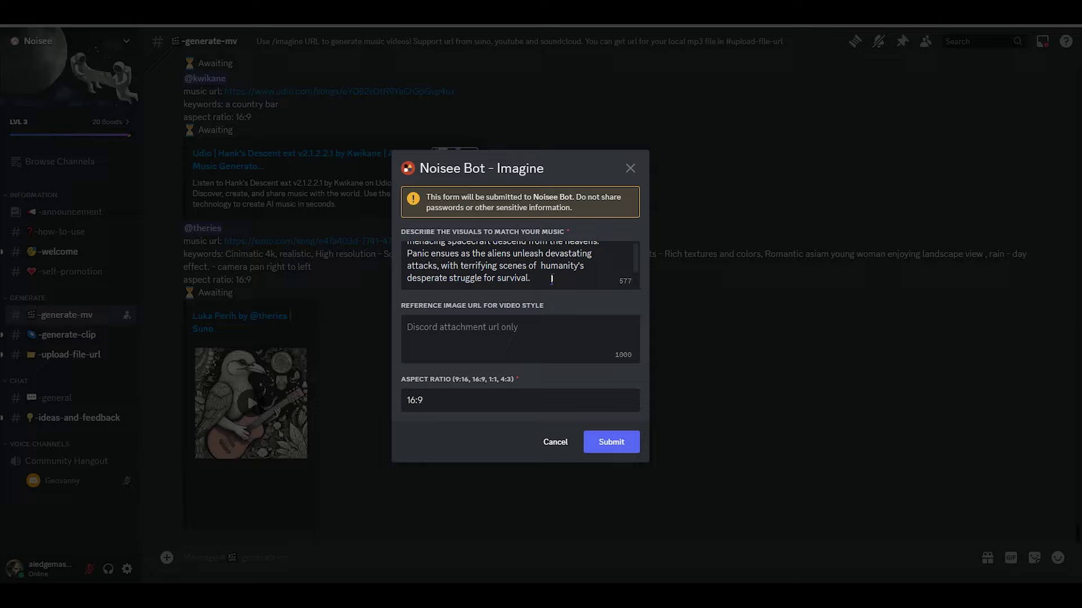
{"action": "type", "text": "<00:00->"}
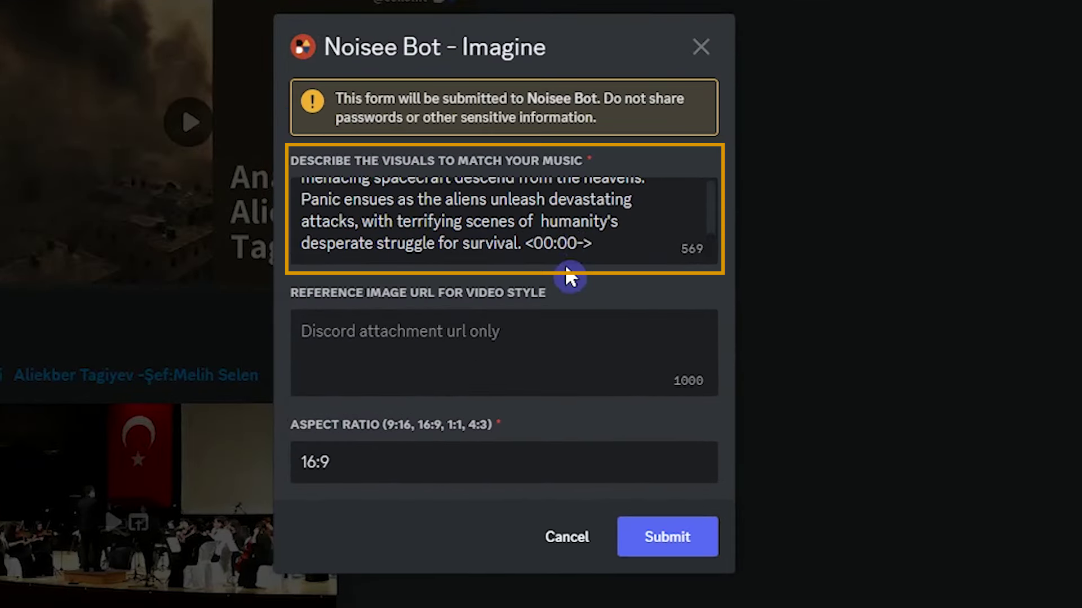
{"action": "type", "text": "00:32"}
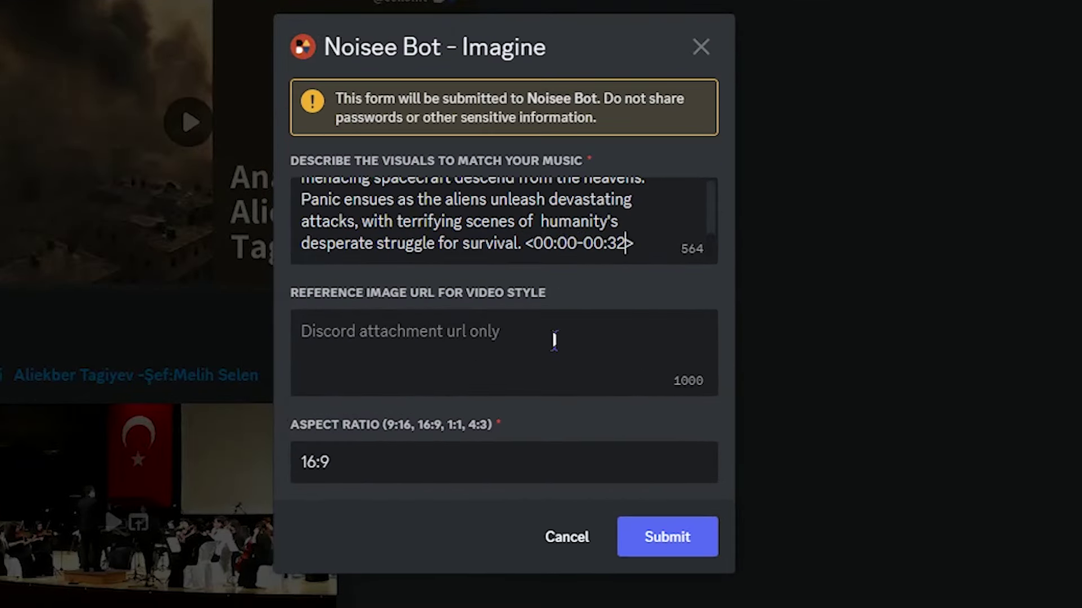
{"action": "left_click", "coordinate": [554, 340]}
{"action": "left_click", "coordinate": [664, 544]}
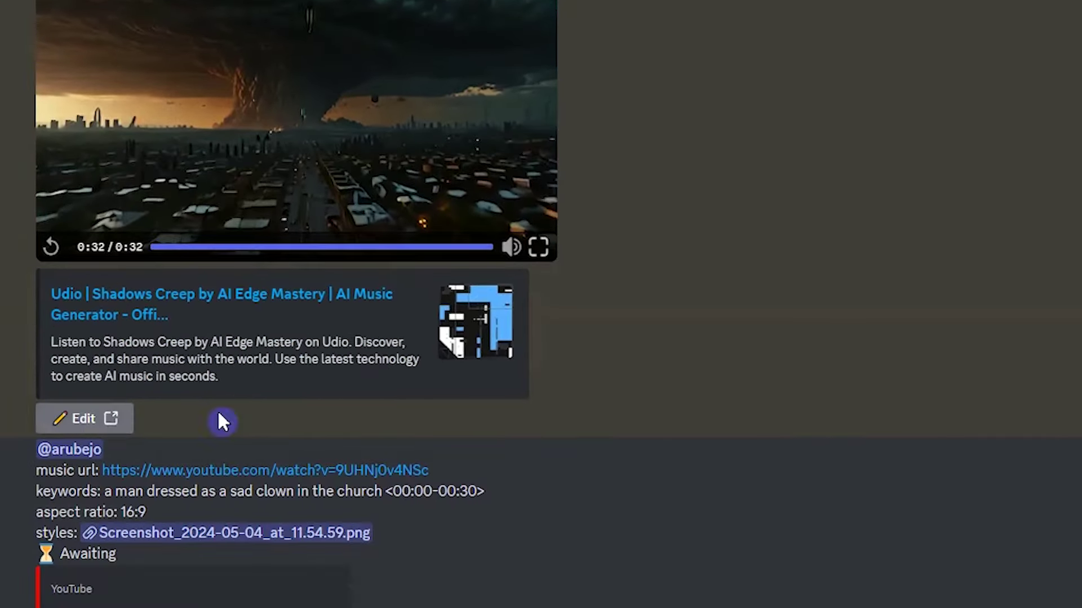
{"action": "scroll", "coordinate": [633, 422], "scroll_direction": "up", "scroll_amount": 2}
{"action": "scroll", "coordinate": [636, 423], "scroll_direction": "up", "scroll_amount": 2}
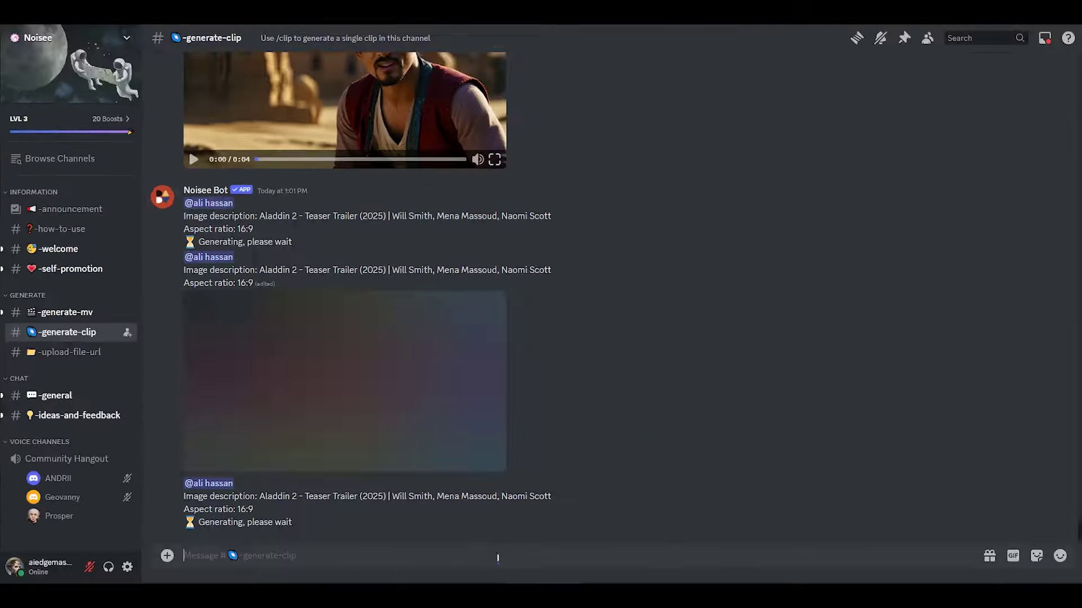
In the generate-clip channel, submit a 16:9 /clip request for "4K quality style, high definition textures and details, a raccoon playing guitar"
{"action": "type", "text": "/c"}
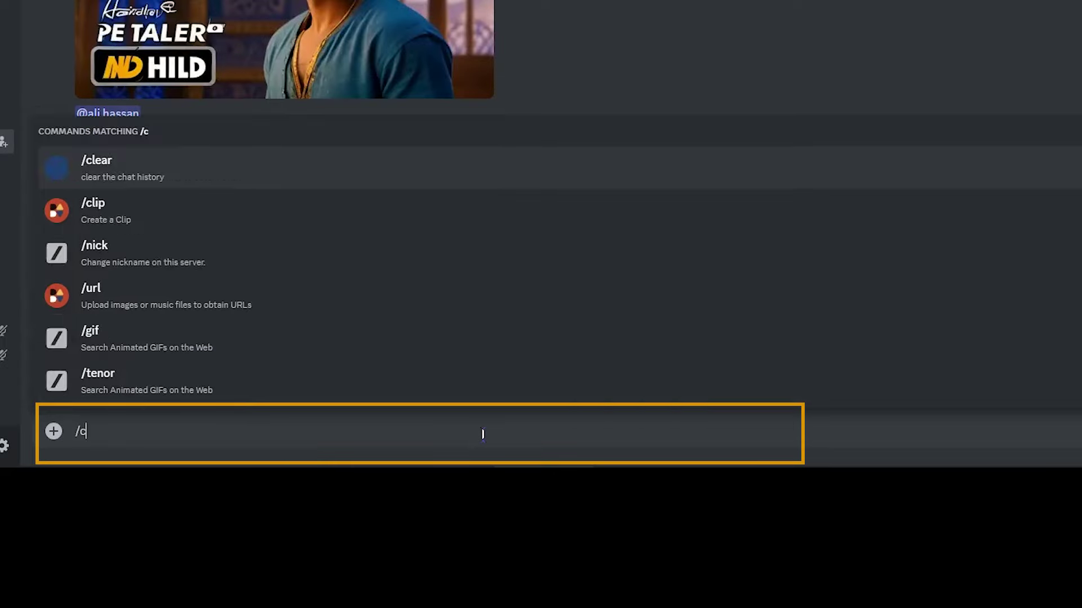
{"action": "type", "text": "lip"}
{"action": "key", "text": "Tab"}
{"action": "key", "text": "Return"}
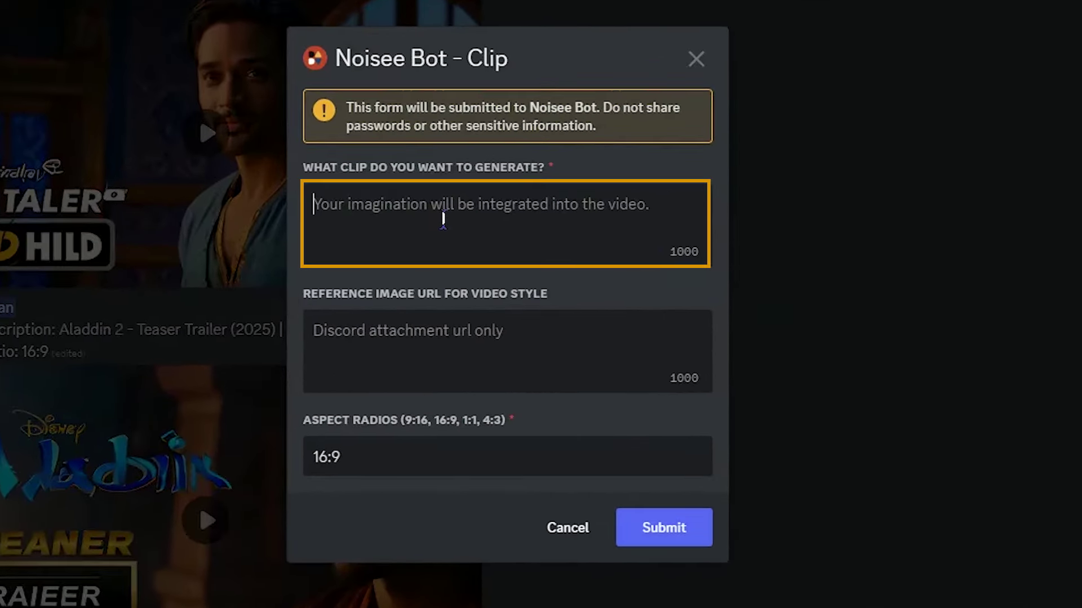
{"action": "type", "text": "4K quality style, high definition textures and details, a raccoon playing guitar"}
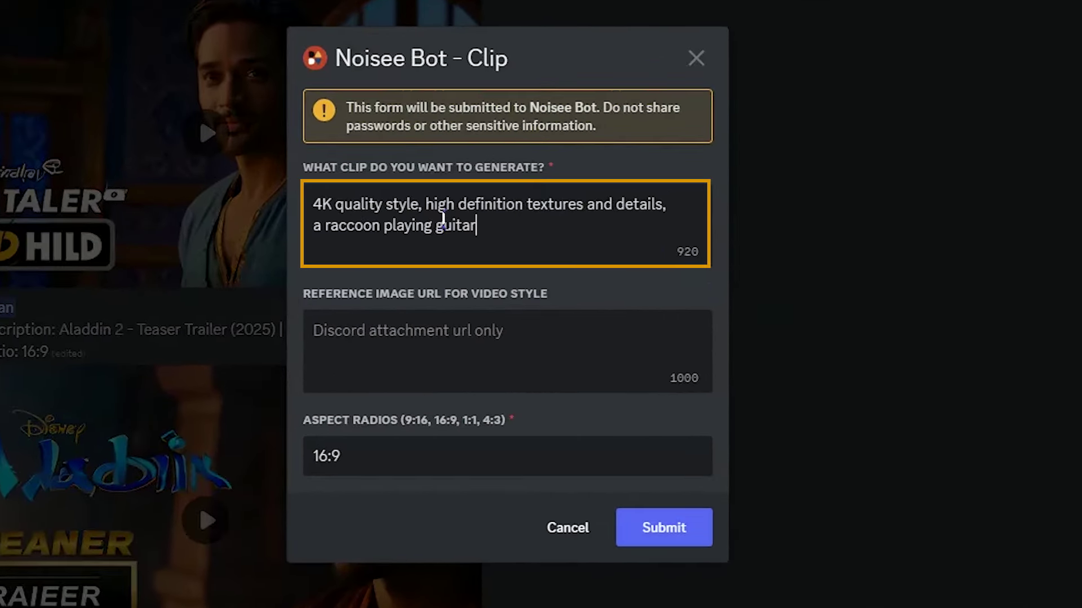
{"action": "left_click", "coordinate": [551, 350]}
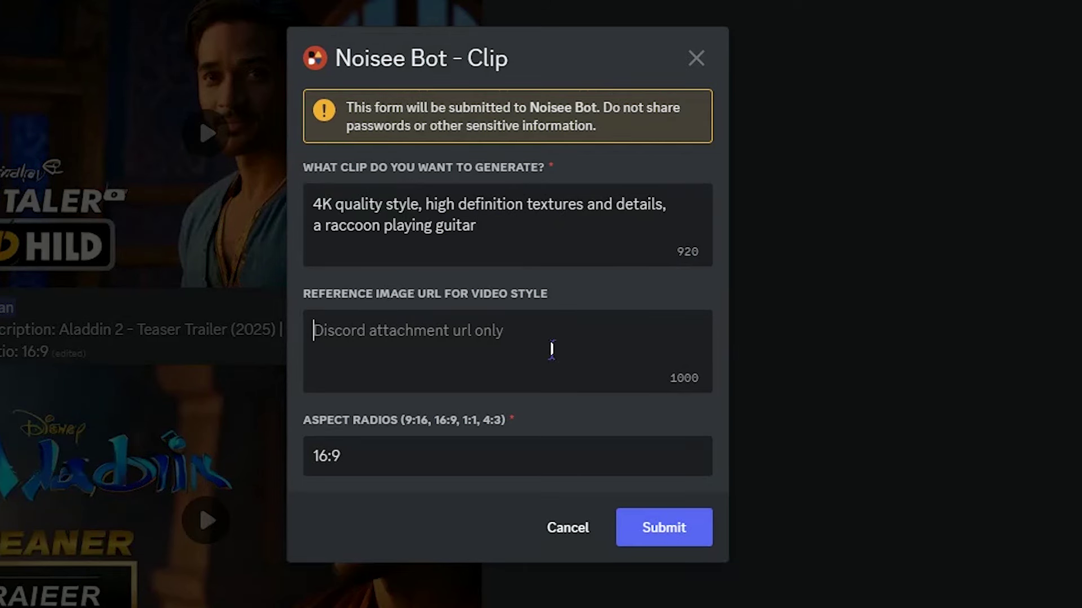
{"action": "left_click", "coordinate": [499, 452]}
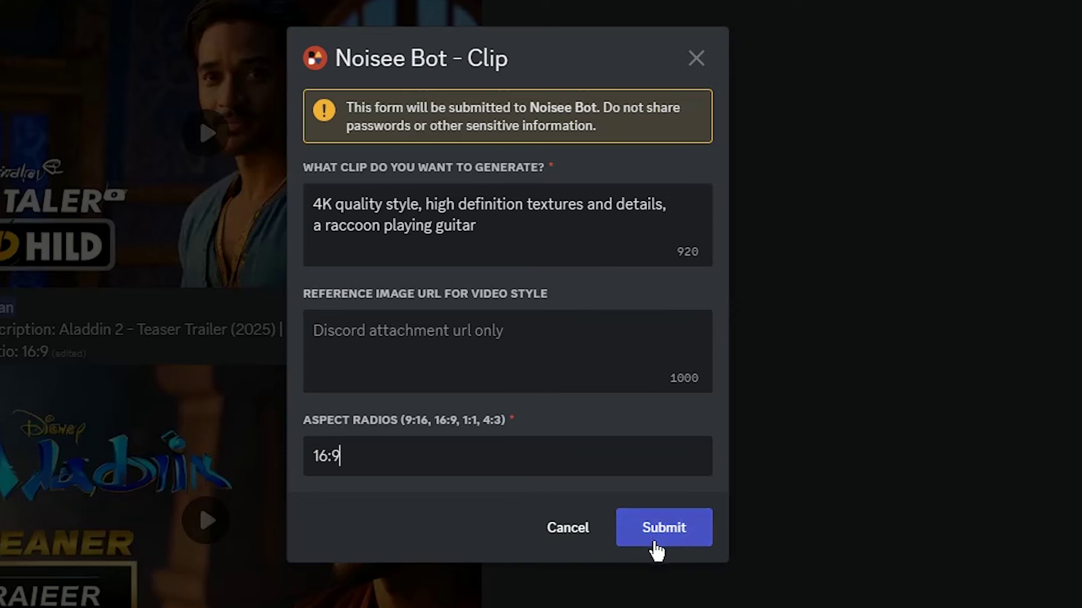
{"action": "left_click", "coordinate": [672, 533]}
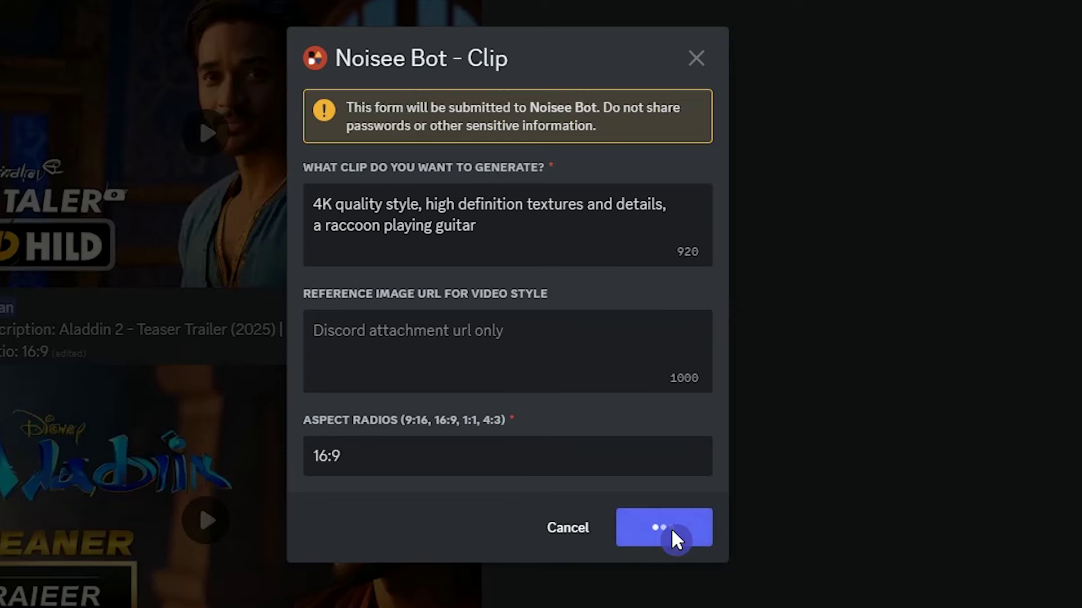